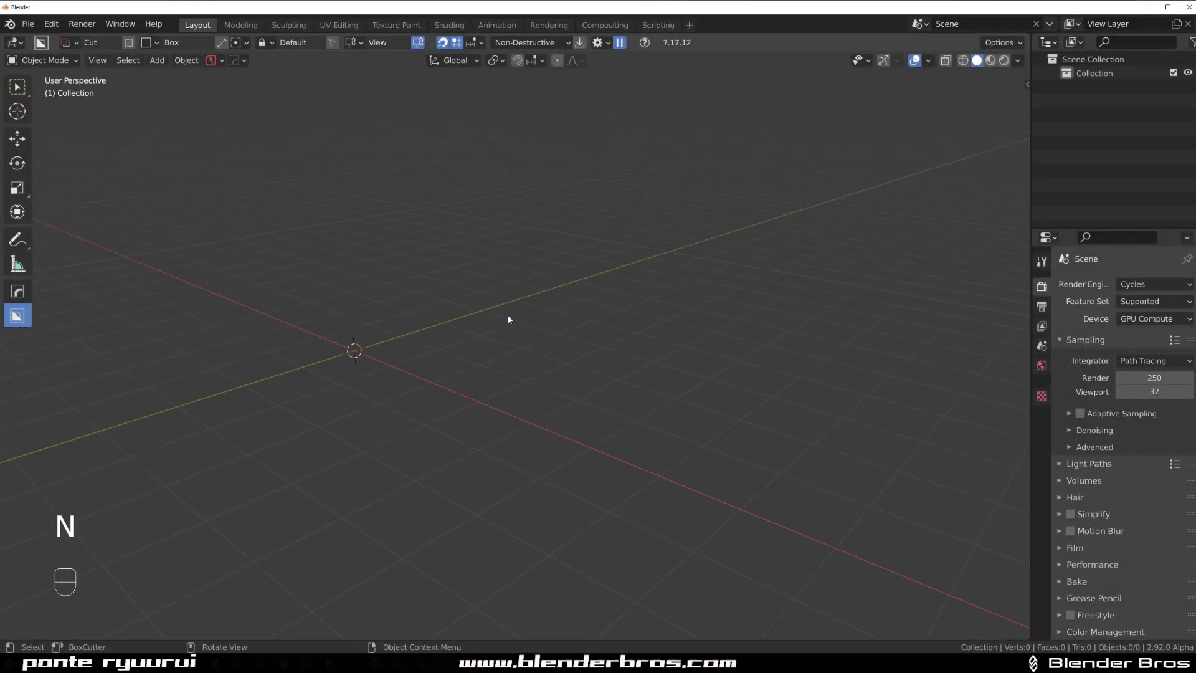
Orbit the viewport around the empty scene
{"action": "middle_click_drag", "start_coordinate": [509, 320], "coordinate": [632, 338], "text": "shift"}
Add a cube mesh to the empty scene
{"action": "key", "text": "shift+a"}
{"action": "mouse_move", "coordinate": [568, 343]}
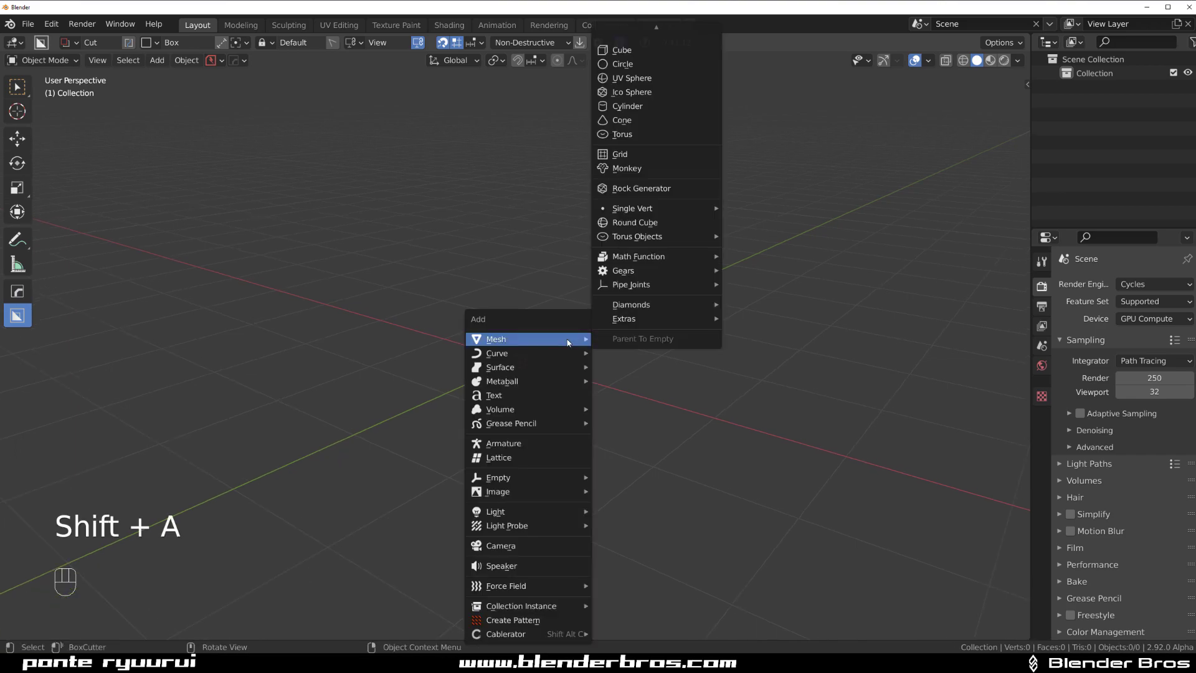
{"action": "left_click", "coordinate": [621, 50]}
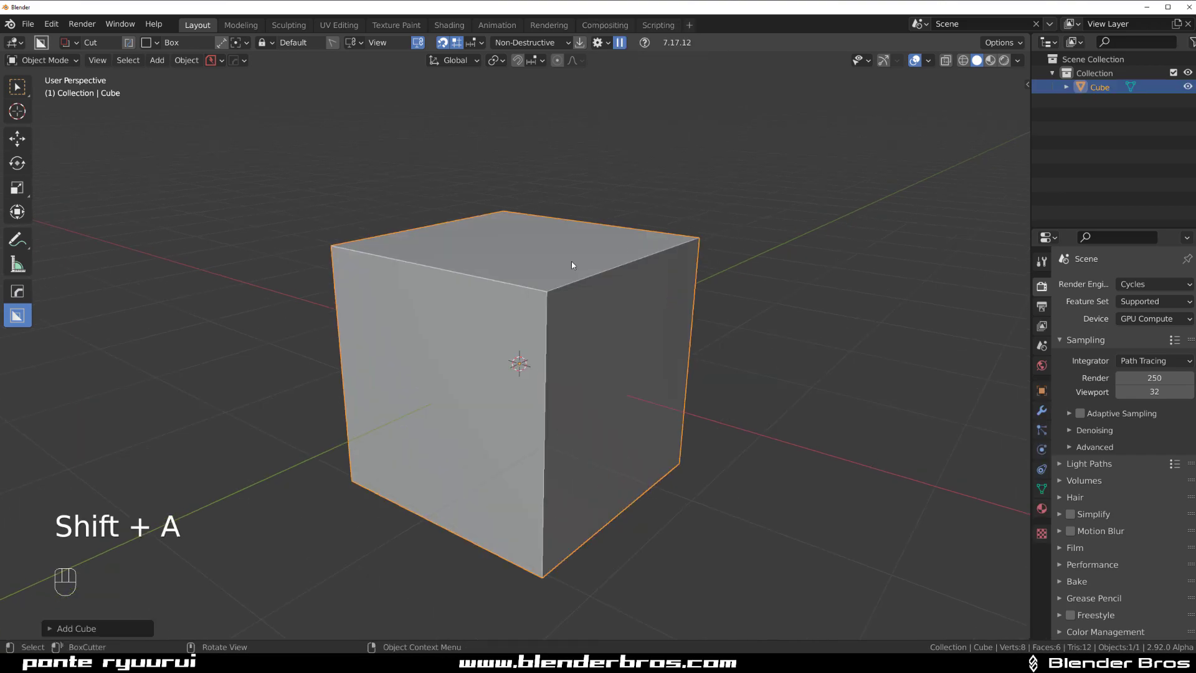
{"action": "scroll", "coordinate": [593, 286], "scroll_direction": "up", "scroll_amount": 2}
In Edit Mode, bevel the edges around the cube's top face
{"action": "key", "text": "Tab"}
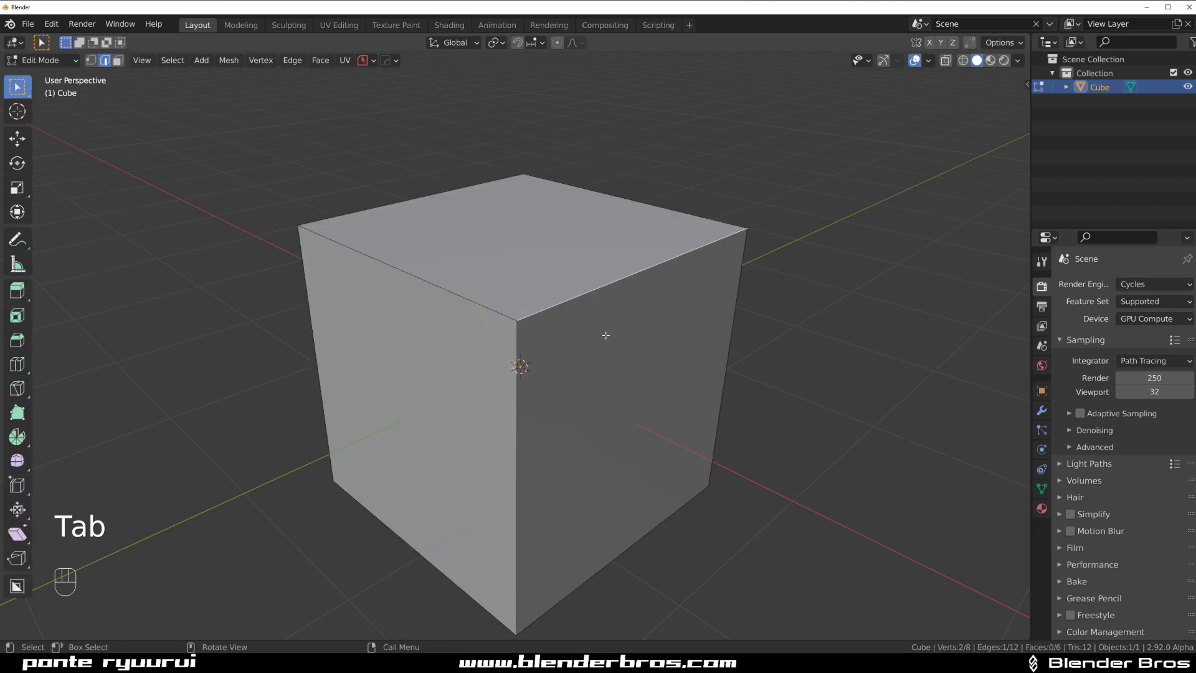
{"action": "middle_click_drag", "start_coordinate": [606, 335], "coordinate": [527, 337]}
{"action": "left_click", "coordinate": [492, 220], "text": "shift"}
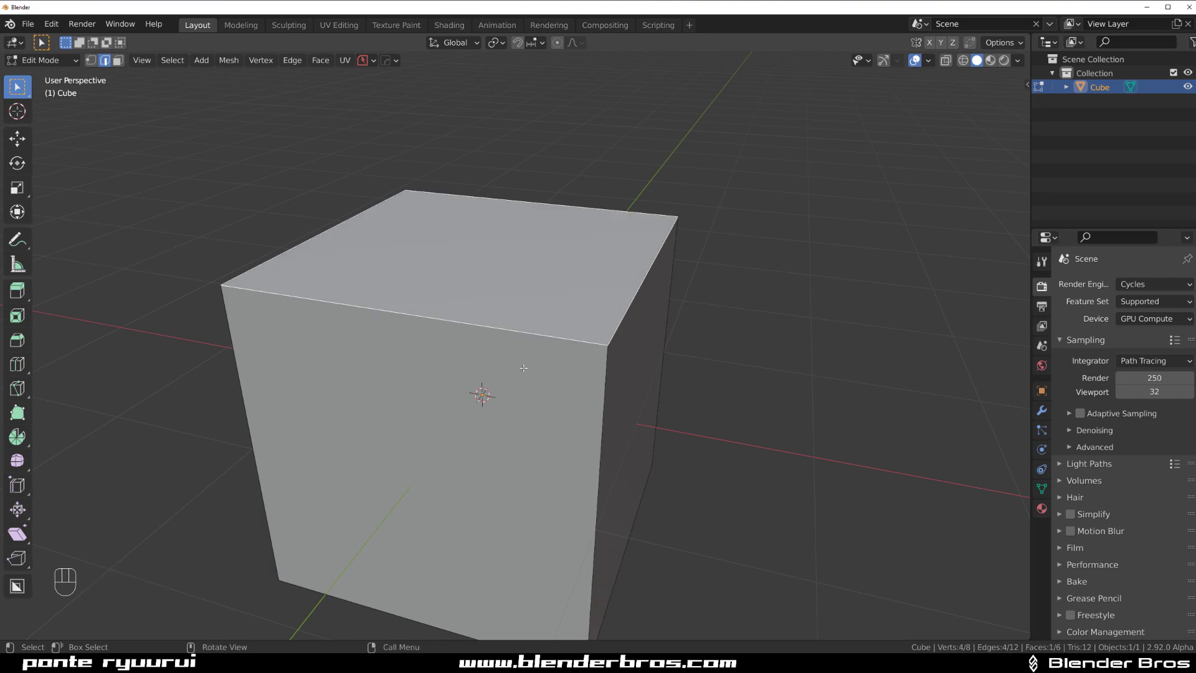
{"action": "scroll", "coordinate": [530, 374], "scroll_direction": "down", "scroll_amount": 4}
{"action": "key", "text": "ctrl+b"}
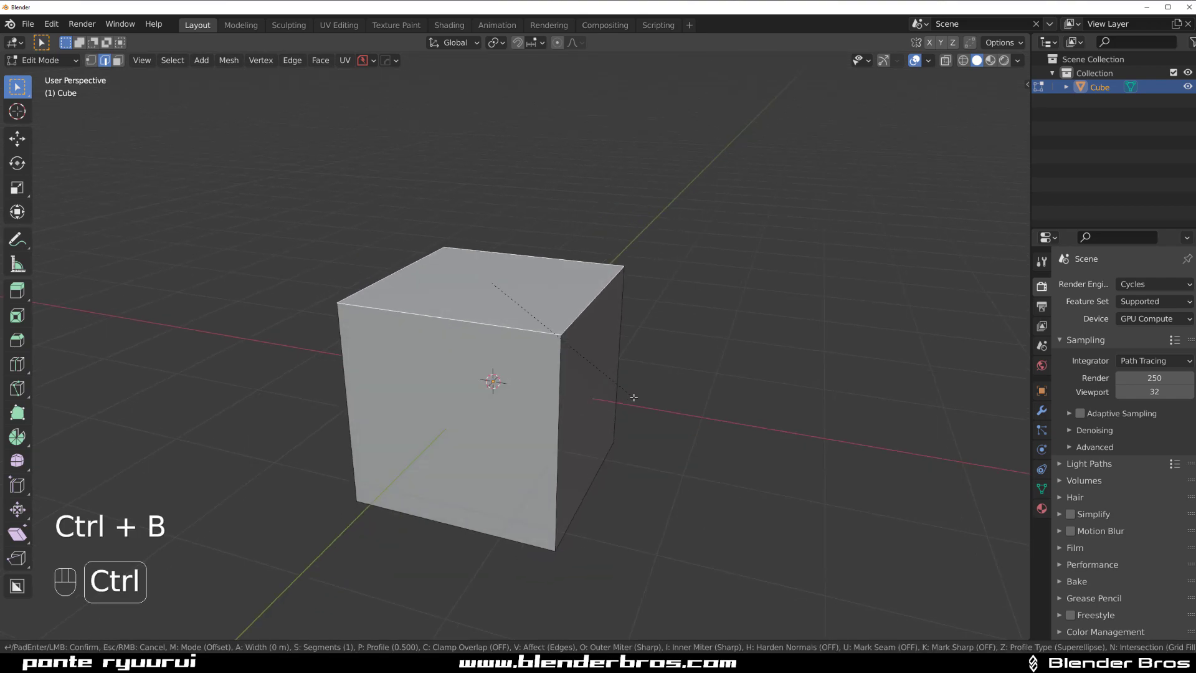
{"action": "scroll", "coordinate": [697, 431], "scroll_direction": "up", "scroll_amount": 1}
{"action": "scroll", "coordinate": [698, 431], "scroll_direction": "down", "scroll_amount": 1}
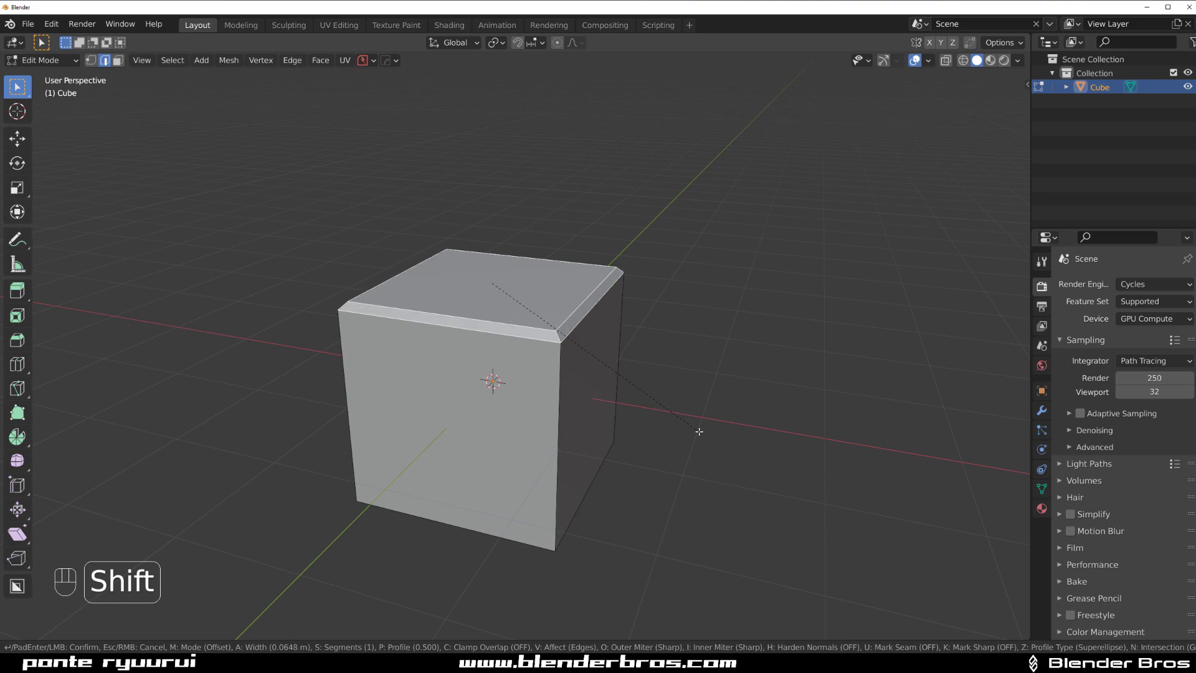
{"action": "left_click", "coordinate": [699, 432]}
{"action": "scroll", "coordinate": [758, 427], "scroll_direction": "up", "scroll_amount": 1}
Back in Object Mode, round the cube with a Ctrl+2 subdivision surface
{"action": "key", "text": "Tab"}
{"action": "key", "text": "ctrl+2"}
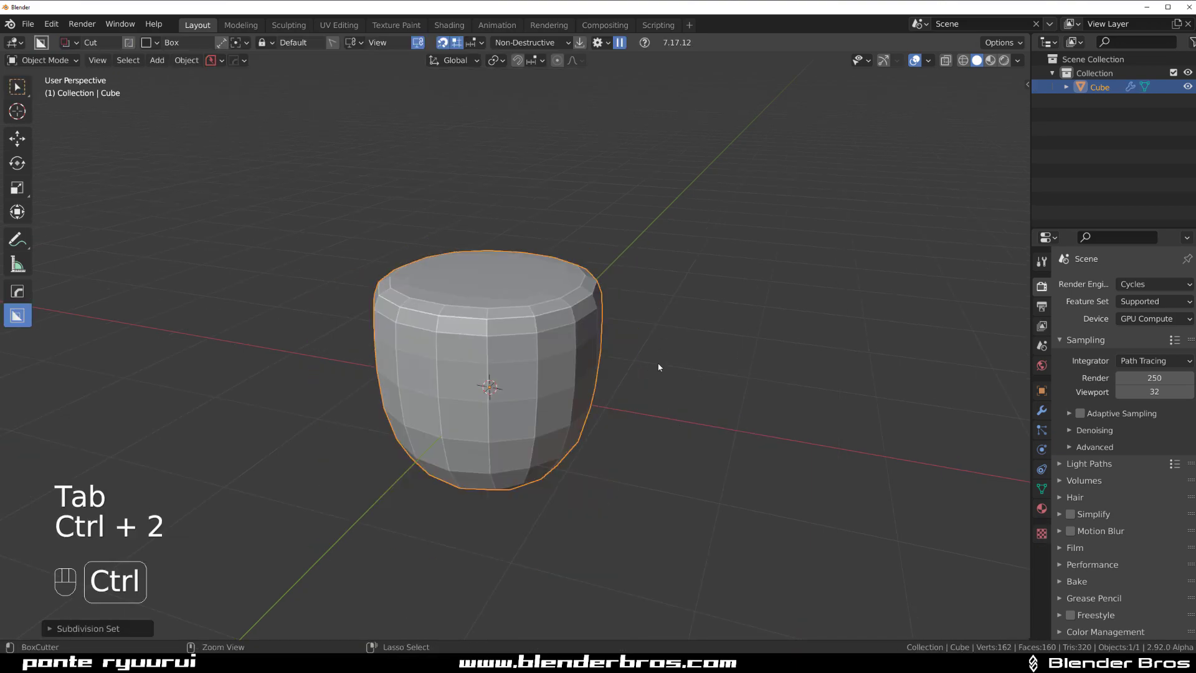
{"action": "middle_click_drag", "start_coordinate": [550, 363], "coordinate": [551, 286]}
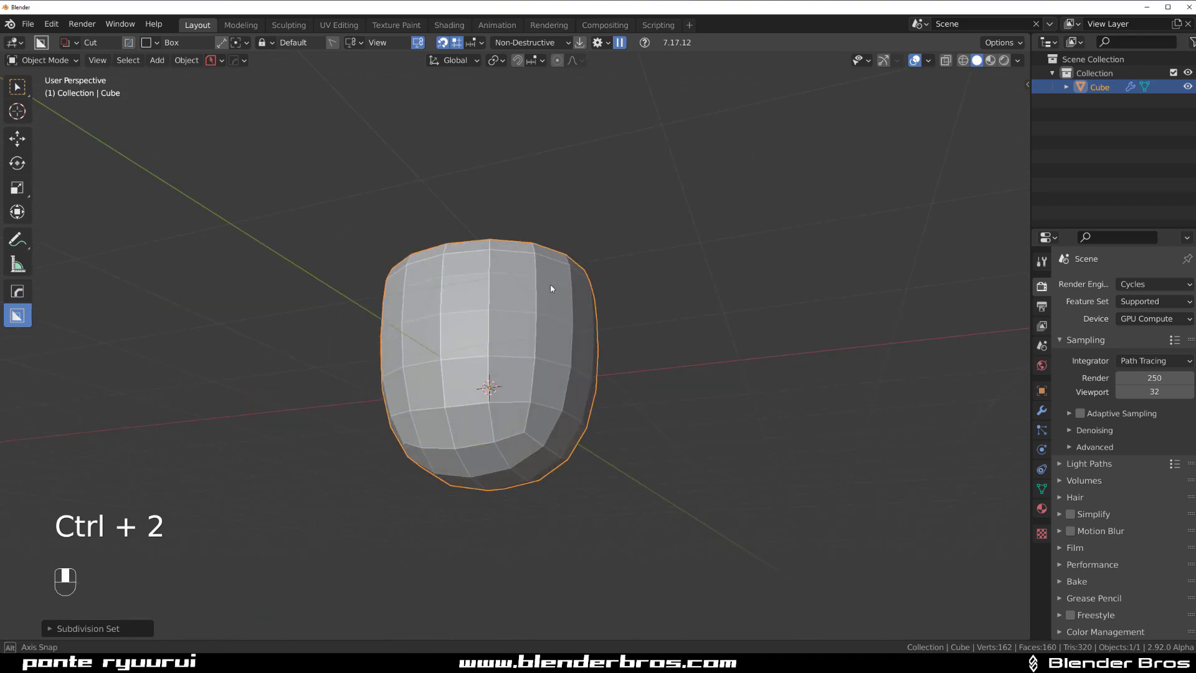
{"action": "middle_click_drag", "start_coordinate": [458, 455], "coordinate": [568, 299]}
Remove the subdivision and bevel only the cube's top-right edge
{"action": "key", "text": "ctrl+z"}
{"action": "key", "text": "ctrl+z"}
{"action": "key", "text": "ctrl+z"}
{"action": "left_click", "coordinate": [600, 308]}
{"action": "middle_click_drag", "start_coordinate": [649, 335], "coordinate": [582, 292]}
{"action": "key", "text": "ctrl+b"}
{"action": "left_click", "coordinate": [673, 356]}
Orbit and zoom around the cube to inspect the single-edge bevel
{"action": "mouse_move", "coordinate": [607, 336]}
{"action": "middle_mouse_down"}
{"action": "mouse_move", "coordinate": [626, 309]}
{"action": "mouse_move", "coordinate": [616, 319]}
{"action": "middle_mouse_up"}
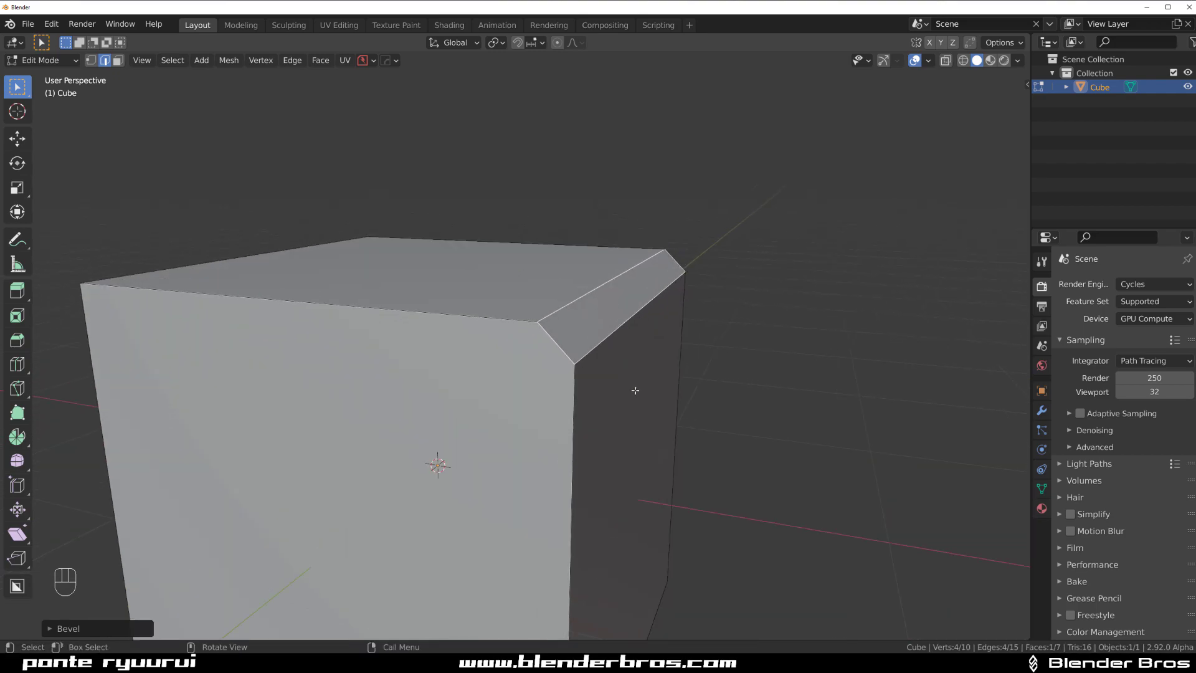
{"action": "middle_click_drag", "start_coordinate": [668, 334], "coordinate": [517, 266]}
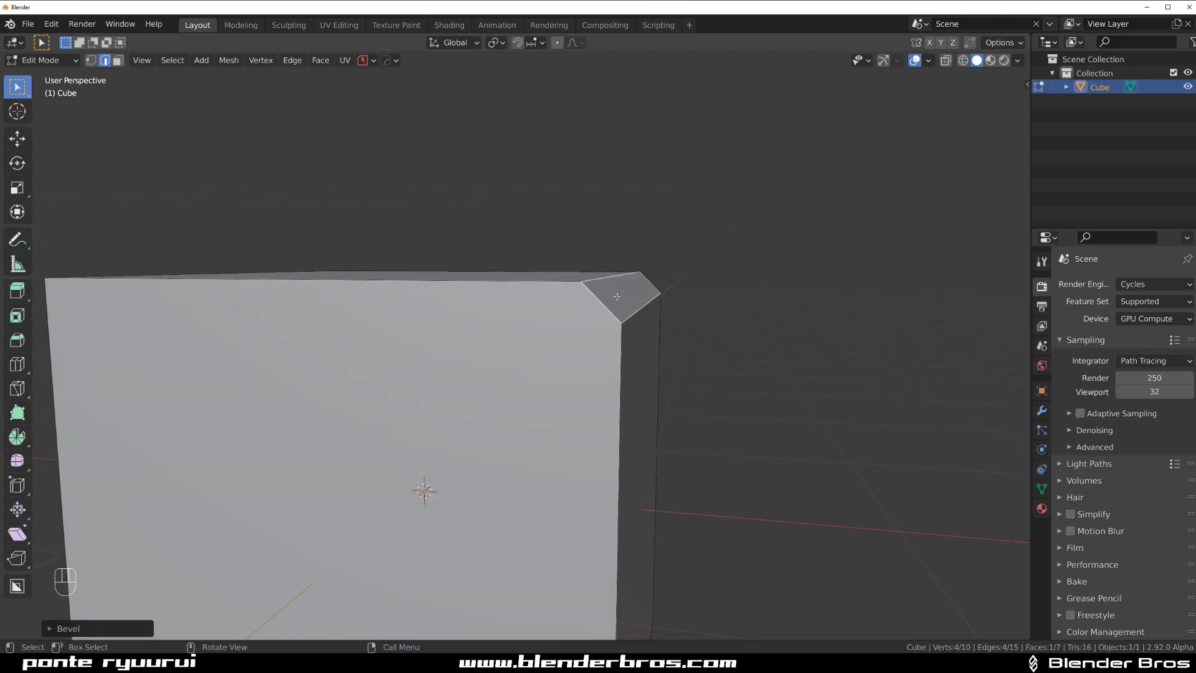
{"action": "middle_click_drag", "start_coordinate": [653, 341], "coordinate": [603, 339]}
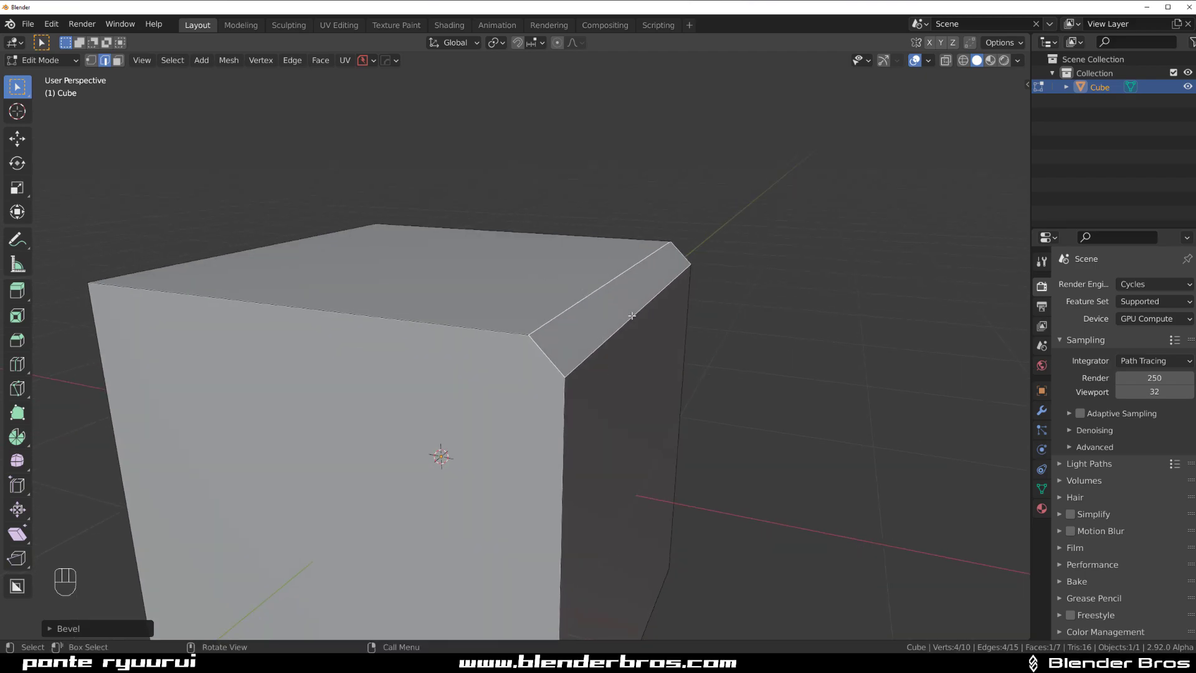
{"action": "scroll", "coordinate": [580, 316], "scroll_direction": "down", "scroll_amount": 2}
{"action": "scroll", "coordinate": [520, 456], "scroll_direction": "down", "scroll_amount": 4}
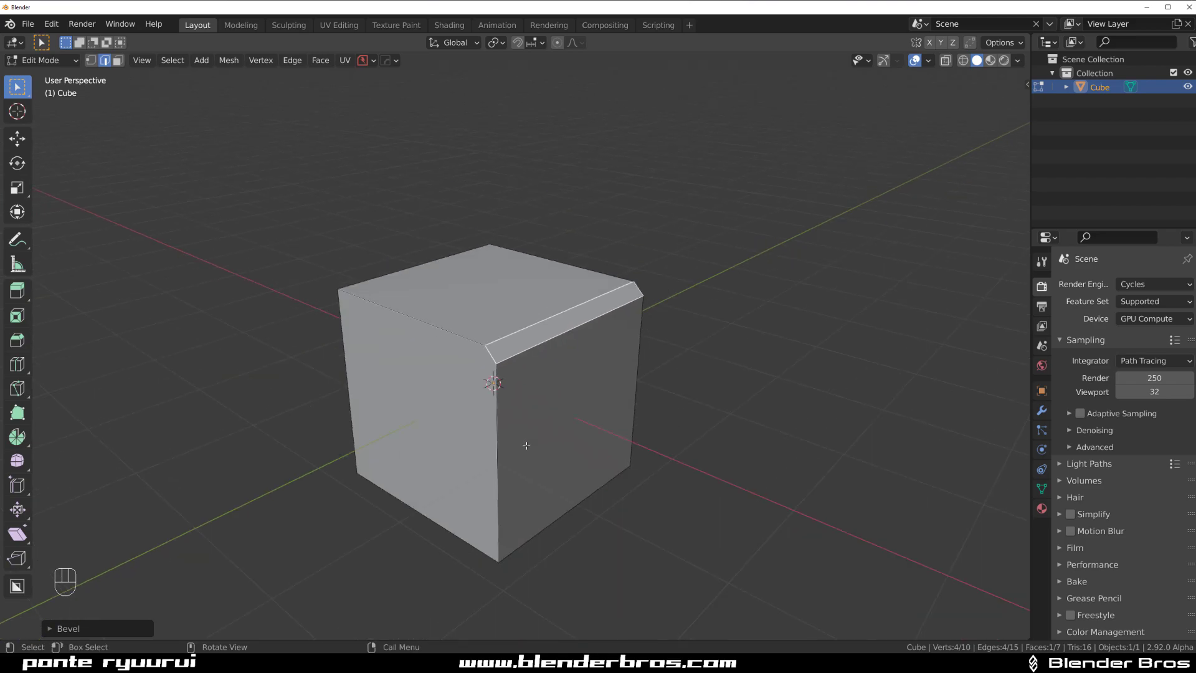
{"action": "scroll", "coordinate": [468, 494], "scroll_direction": "up", "scroll_amount": 3}
Undo the plain bevel and give the top-right edge a narrow HardOps bevel
{"action": "key", "text": "ctrl+z"}
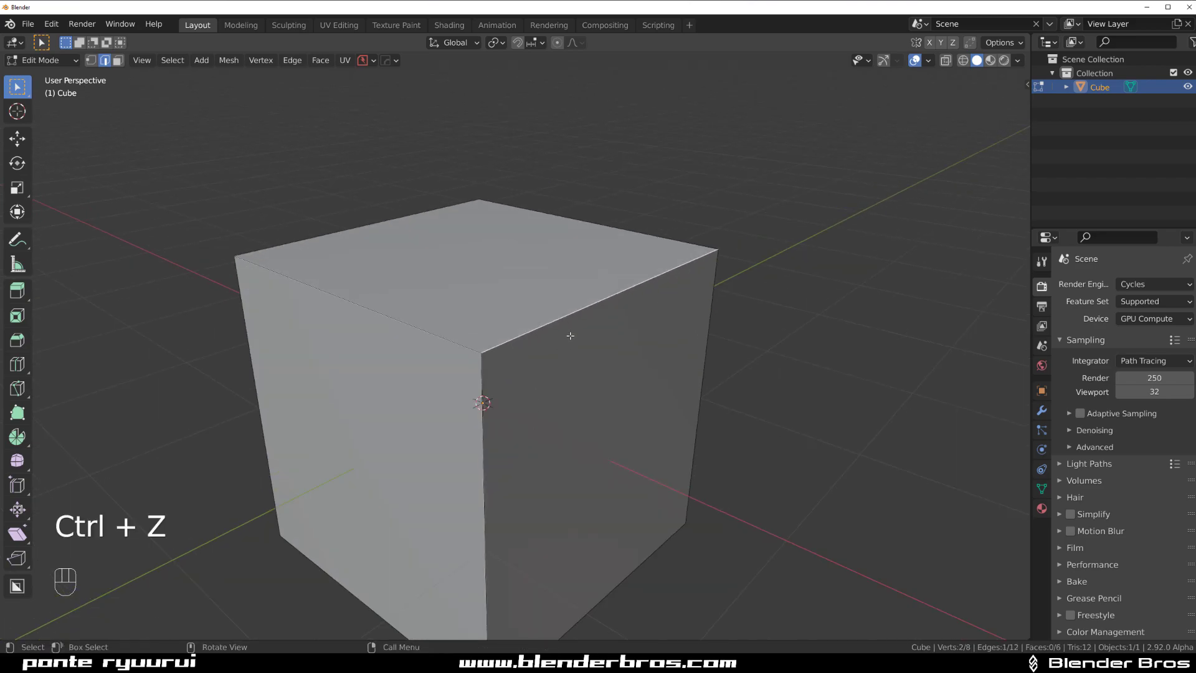
{"action": "middle_click_drag", "start_coordinate": [569, 334], "coordinate": [577, 326]}
{"action": "key", "text": "q"}
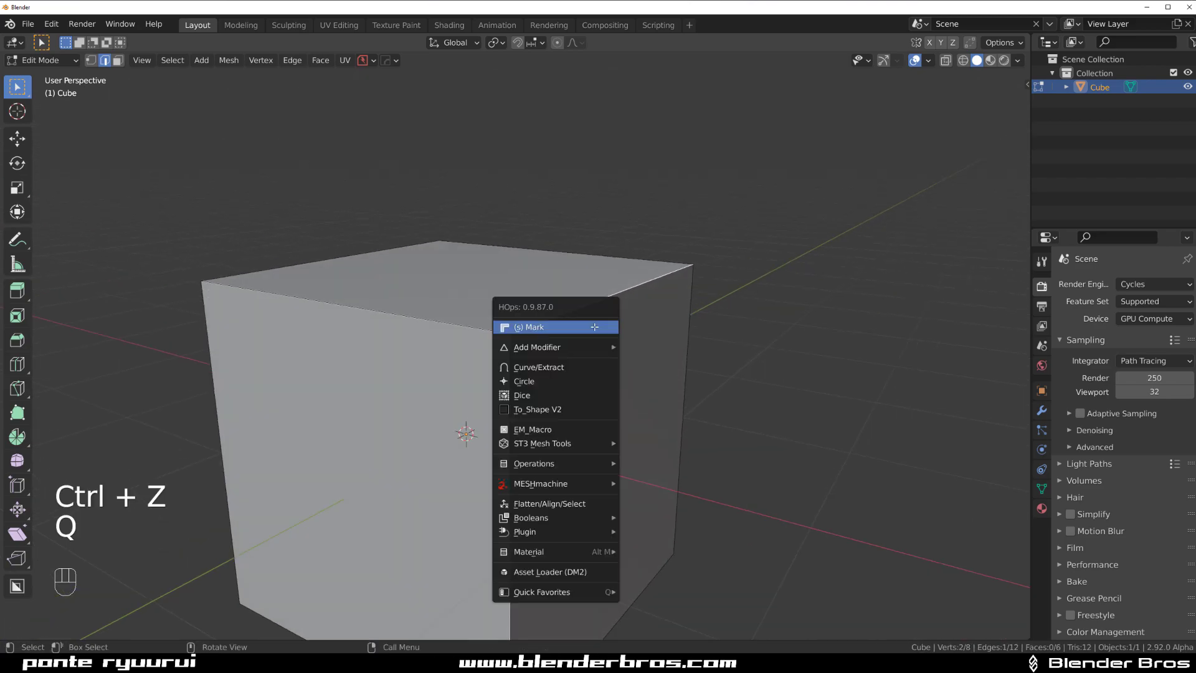
{"action": "key", "text": "shift"}
{"action": "key", "text": "Escape"}
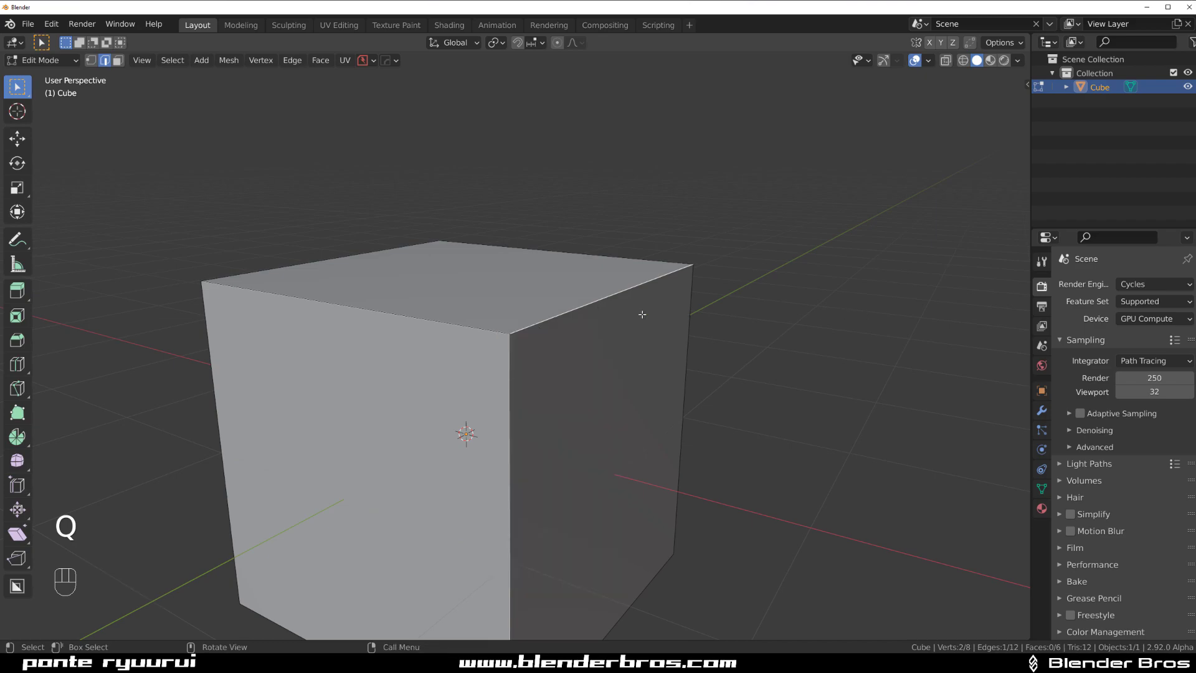
{"action": "key", "text": "q"}
{"action": "left_click", "coordinate": [584, 316], "text": "shift"}
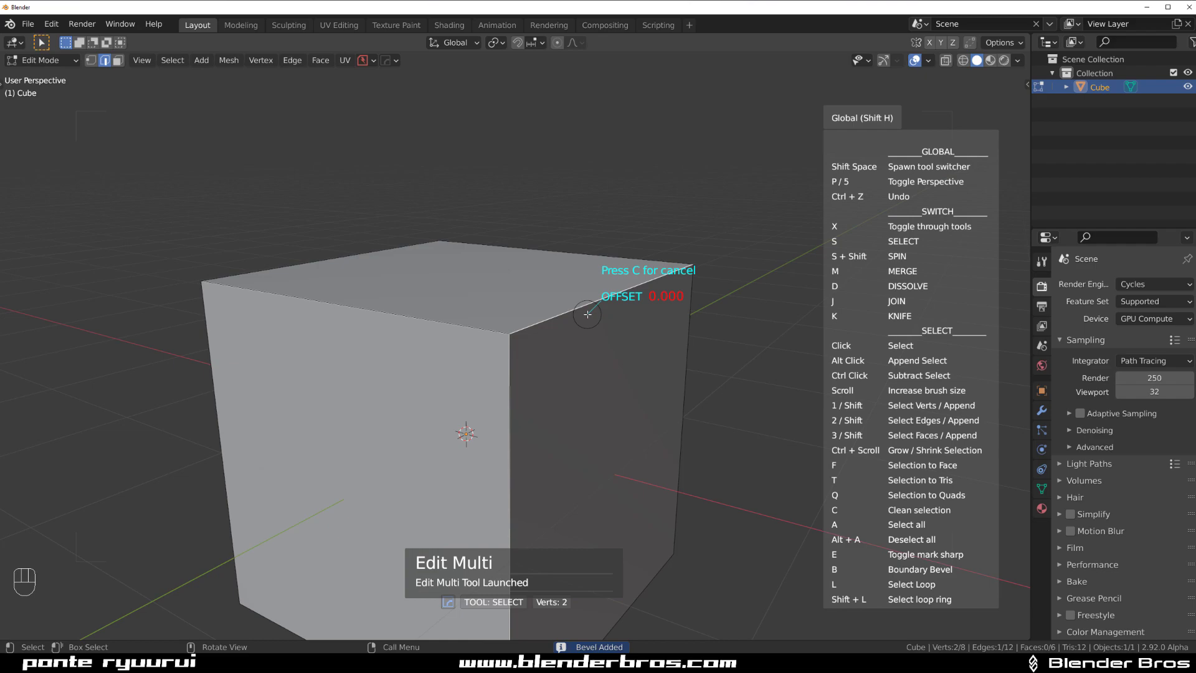
{"action": "left_click", "coordinate": [677, 314]}
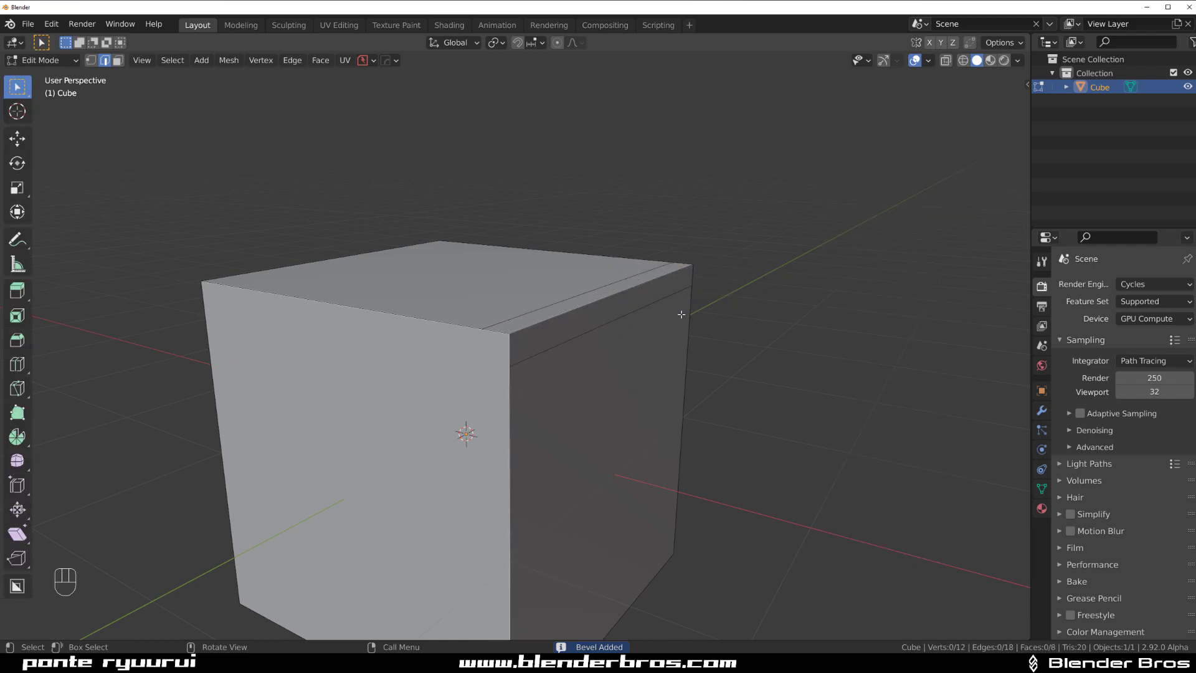
Inspect the new bevel from above and the side, then return to Object Mode
{"action": "middle_click_drag", "start_coordinate": [678, 314], "coordinate": [576, 322]}
{"action": "scroll", "coordinate": [576, 321], "scroll_direction": "up", "scroll_amount": 2}
{"action": "middle_click_drag", "start_coordinate": [575, 364], "coordinate": [573, 334]}
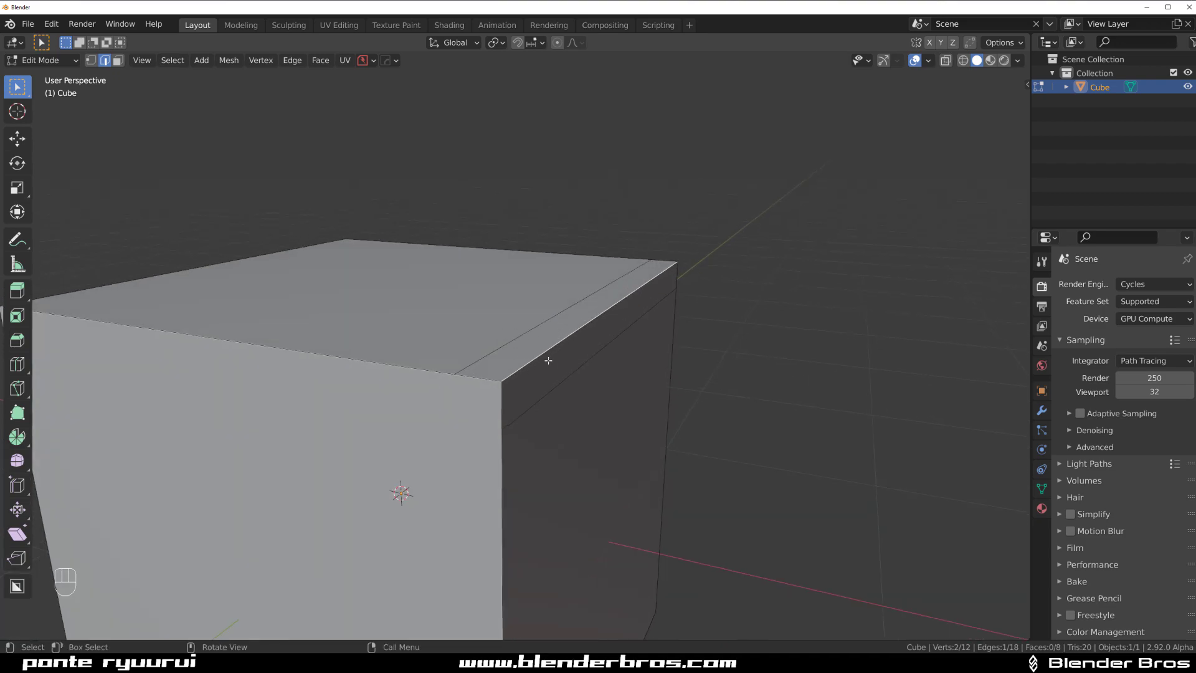
{"action": "scroll", "coordinate": [558, 360], "scroll_direction": "down", "scroll_amount": 4}
{"action": "key", "text": "Tab"}
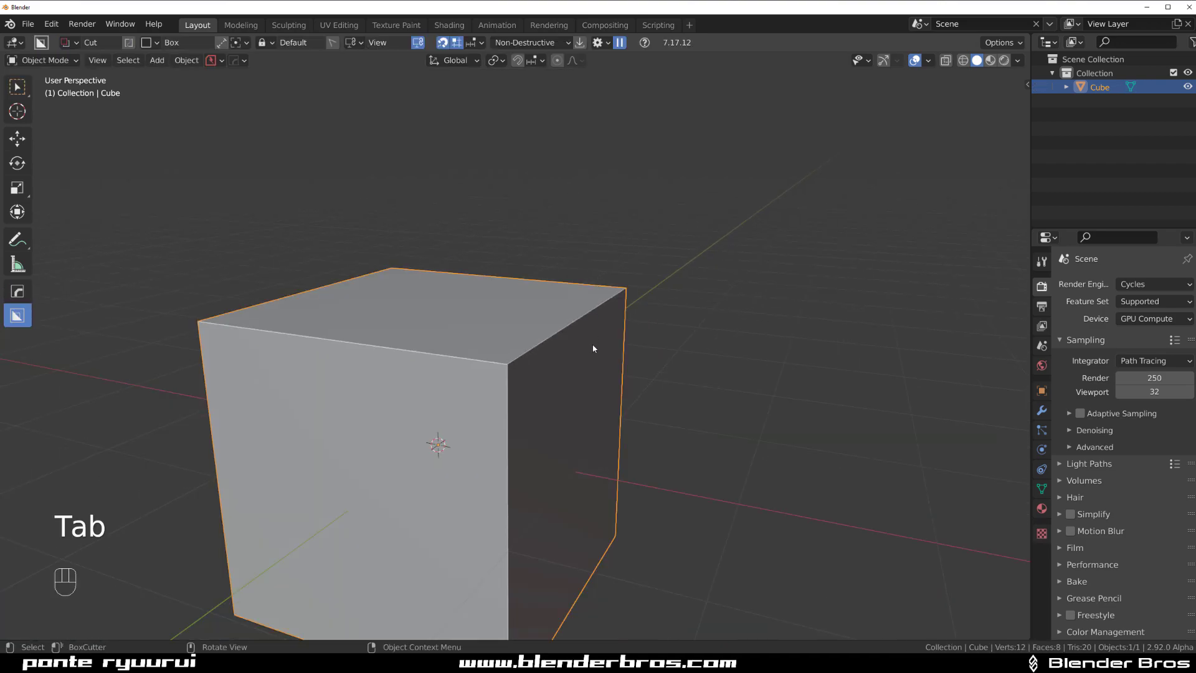
Mirror the cube across its X axis using the Symmetry mirror type
{"action": "key", "text": "alt+x"}
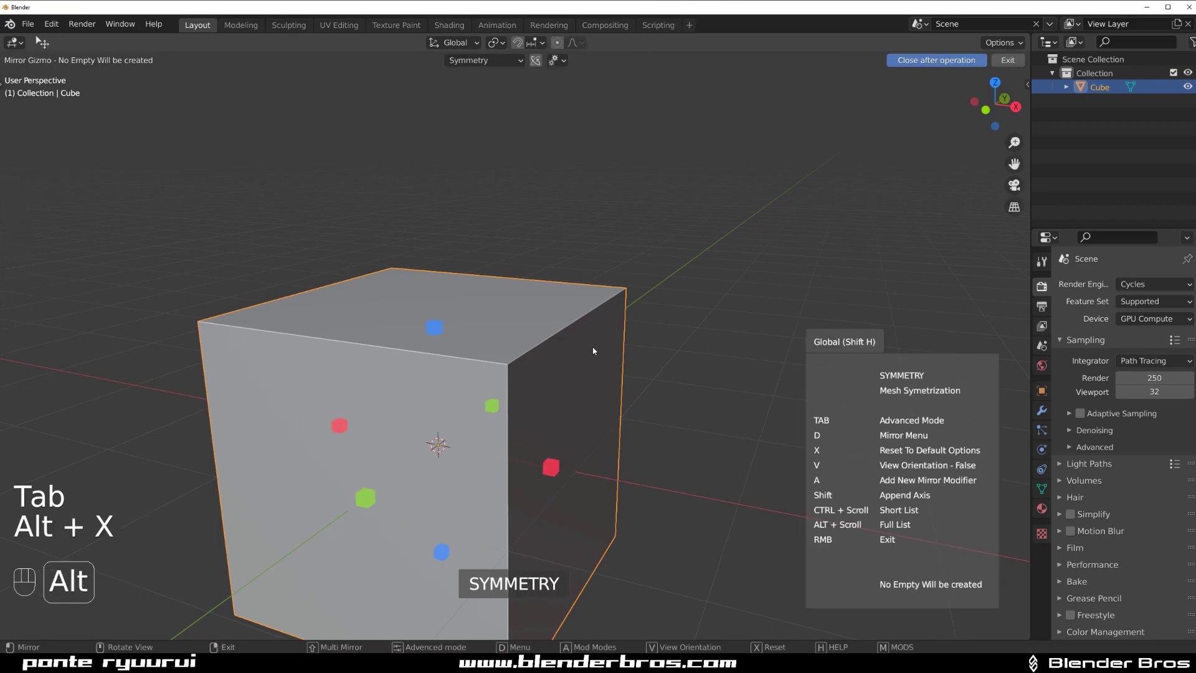
{"action": "key", "text": "d"}
{"action": "left_click", "coordinate": [567, 466]}
{"action": "left_click", "coordinate": [548, 468]}
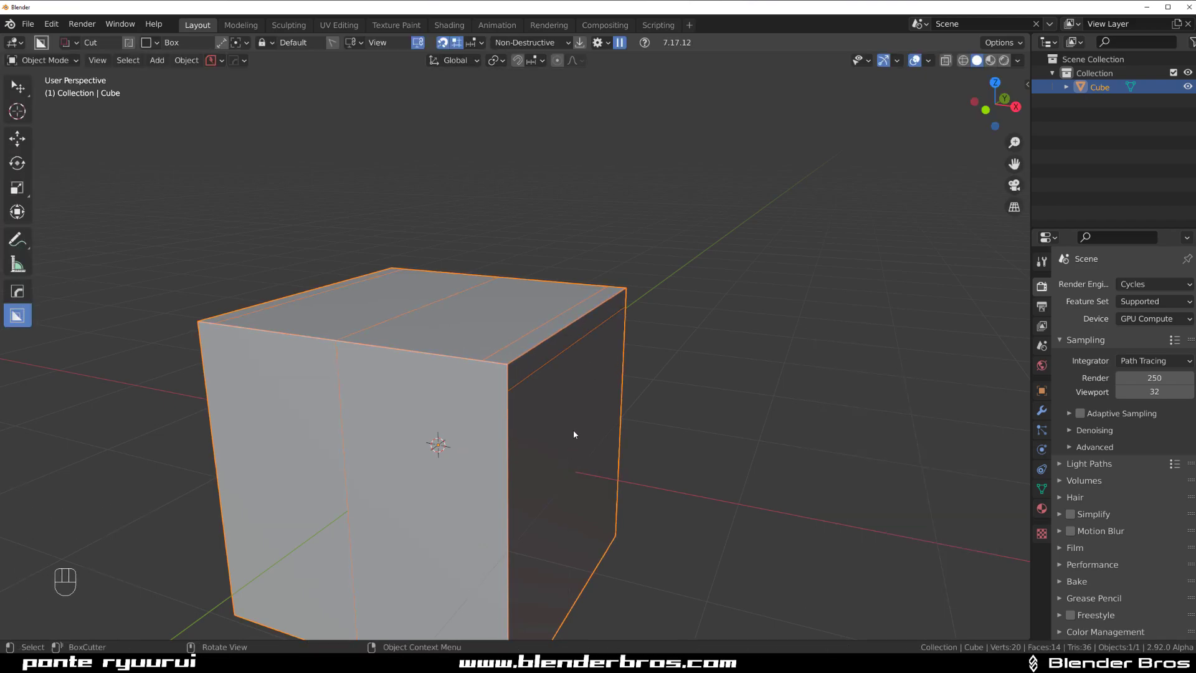
Add a level-2 subdivision, shade the mesh smooth, and raise subdivision to level 3
{"action": "key", "text": "ctrl+2"}
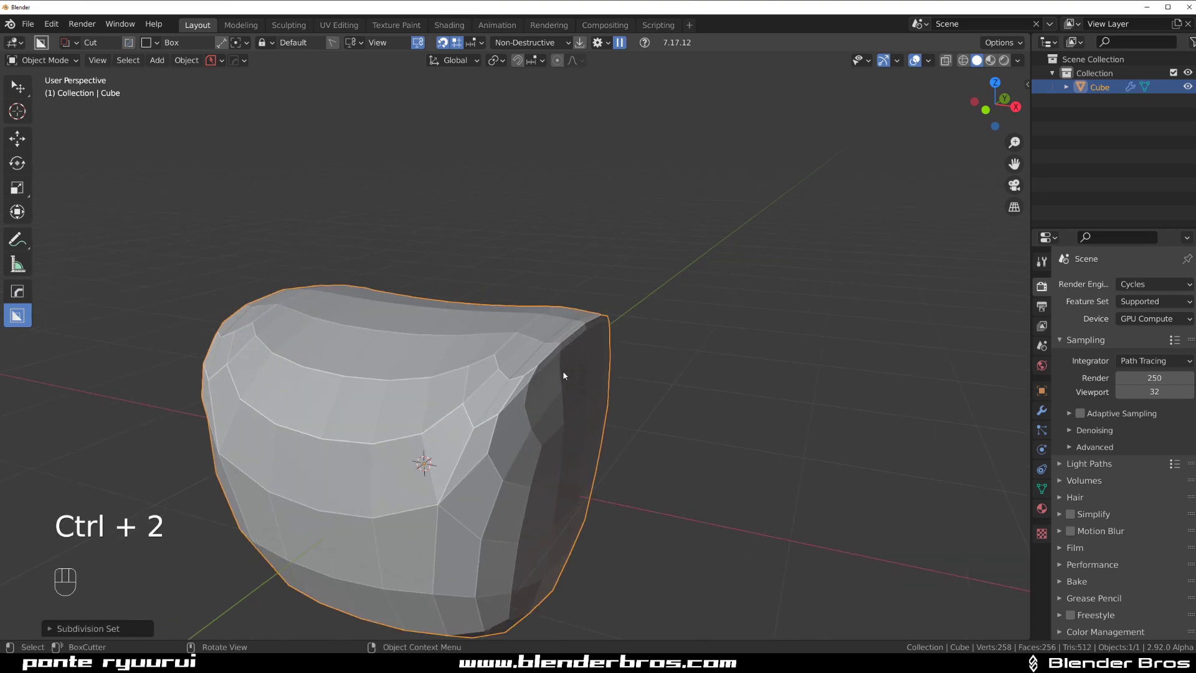
{"action": "middle_click_drag", "start_coordinate": [561, 362], "coordinate": [475, 387]}
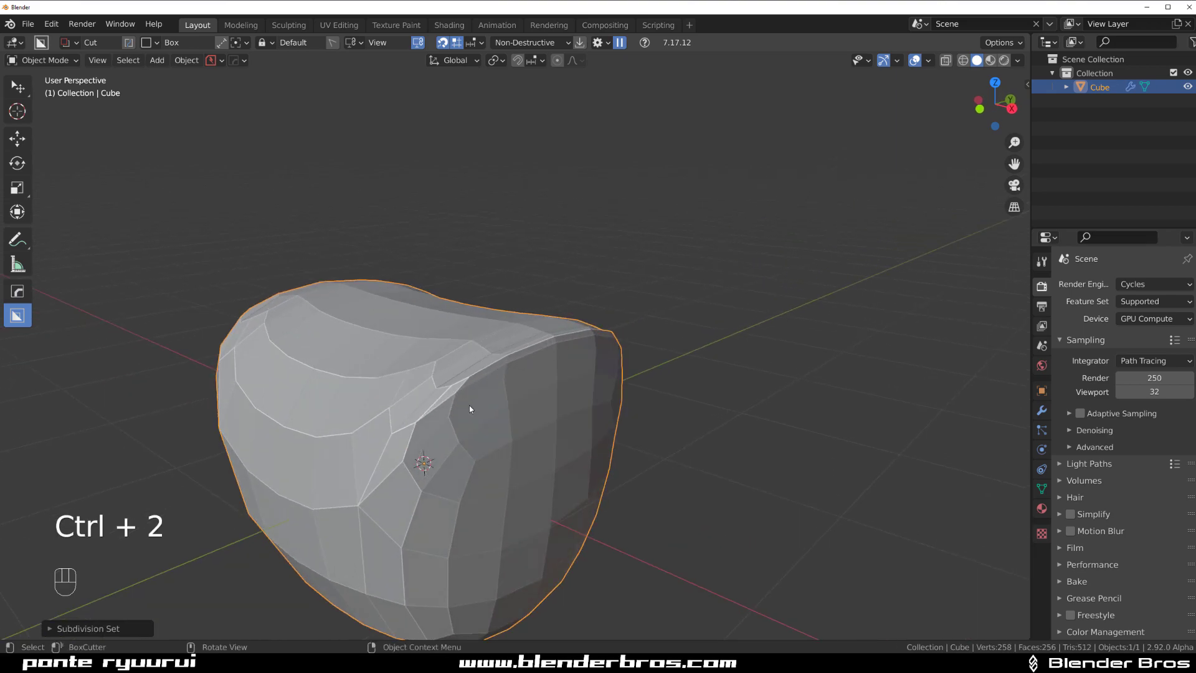
{"action": "middle_click_drag", "start_coordinate": [627, 341], "coordinate": [589, 342]}
{"action": "right_click", "coordinate": [568, 304]}
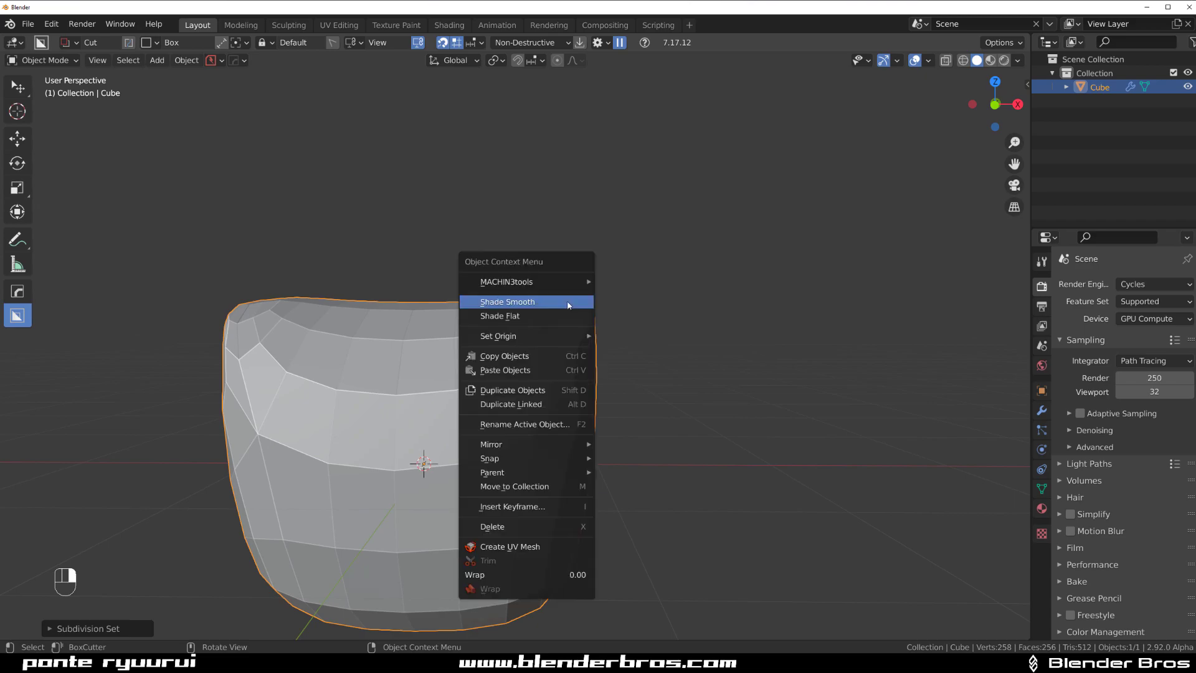
{"action": "left_click", "coordinate": [558, 303]}
{"action": "mouse_move", "coordinate": [556, 305]}
{"action": "middle_mouse_down"}
{"action": "mouse_move", "coordinate": [481, 340]}
{"action": "mouse_move", "coordinate": [577, 301]}
{"action": "mouse_move", "coordinate": [653, 305]}
{"action": "mouse_move", "coordinate": [548, 312]}
{"action": "middle_mouse_up"}
{"action": "key", "text": "ctrl+3"}
Undo the subdivision and smoothing, then orbit, zoom and pan to centre the box
{"action": "key", "text": "ctrl+z"}
{"action": "key", "text": "ctrl+z"}
{"action": "key", "text": "ctrl+z"}
{"action": "key", "text": "ctrl+z"}
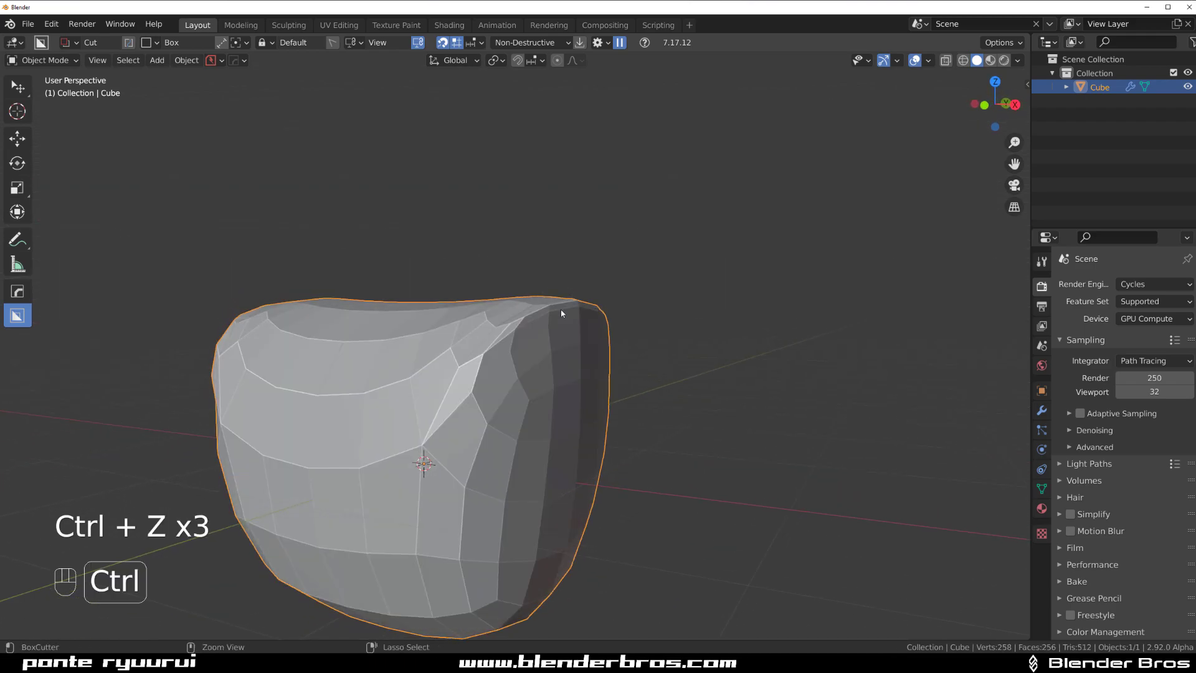
{"action": "middle_click_drag", "start_coordinate": [574, 275], "coordinate": [637, 331]}
{"action": "scroll", "coordinate": [546, 353], "scroll_direction": "down", "scroll_amount": 4}
{"action": "scroll", "coordinate": [592, 343], "scroll_direction": "down", "scroll_amount": 3}
{"action": "middle_click_drag", "start_coordinate": [534, 358], "coordinate": [606, 365], "text": "shift"}
{"action": "scroll", "coordinate": [507, 382], "scroll_direction": "up", "scroll_amount": 3}
{"action": "middle_click_drag", "start_coordinate": [508, 382], "coordinate": [652, 302], "text": "shift"}
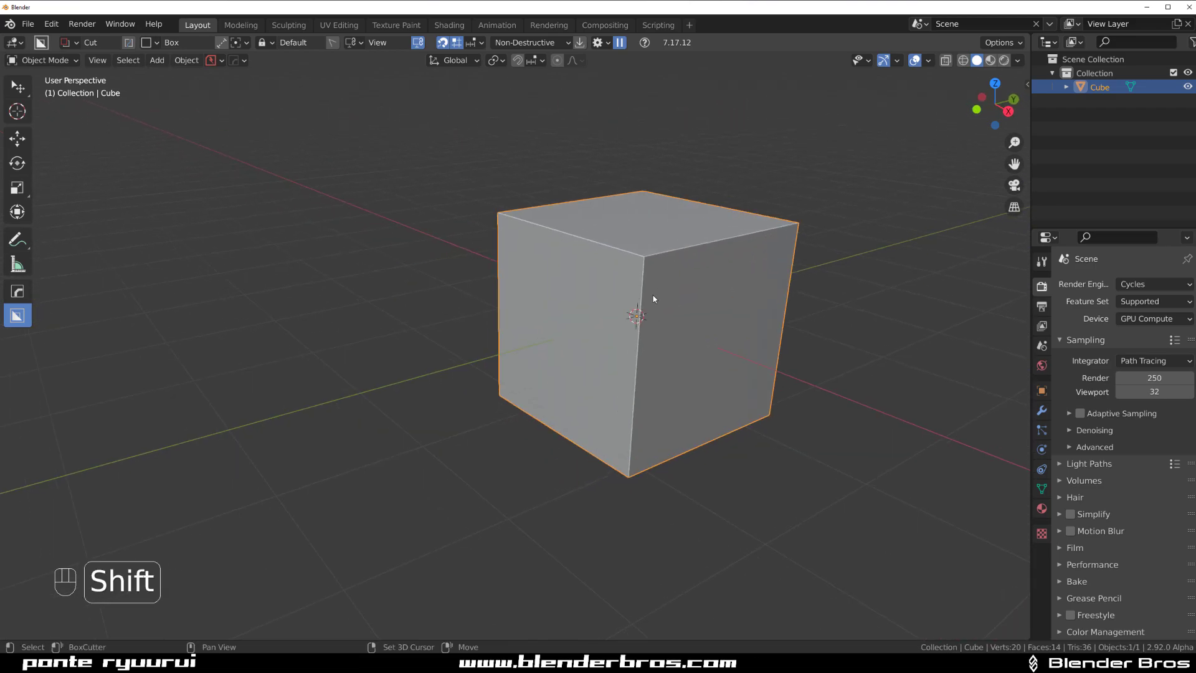
{"action": "scroll", "coordinate": [529, 382], "scroll_direction": "down", "scroll_amount": 3}
{"action": "middle_click_drag", "start_coordinate": [529, 382], "coordinate": [530, 351]}
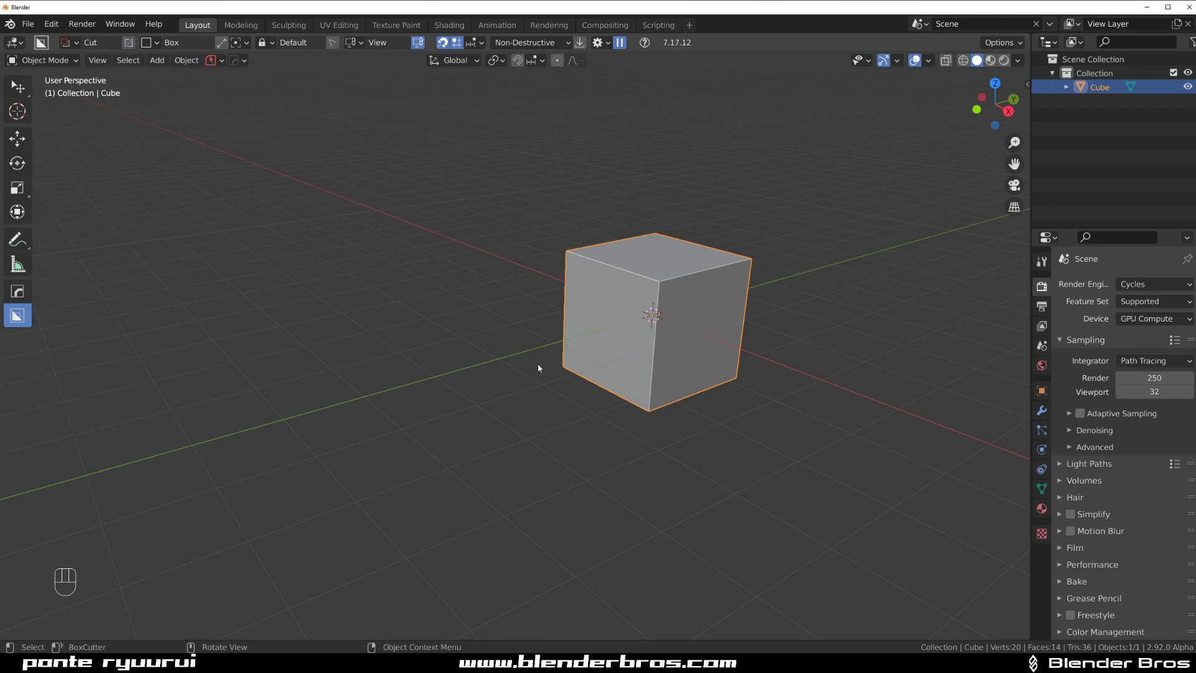
Add a cylinder and move it to the left of the cube
{"action": "key", "text": "shift+a"}
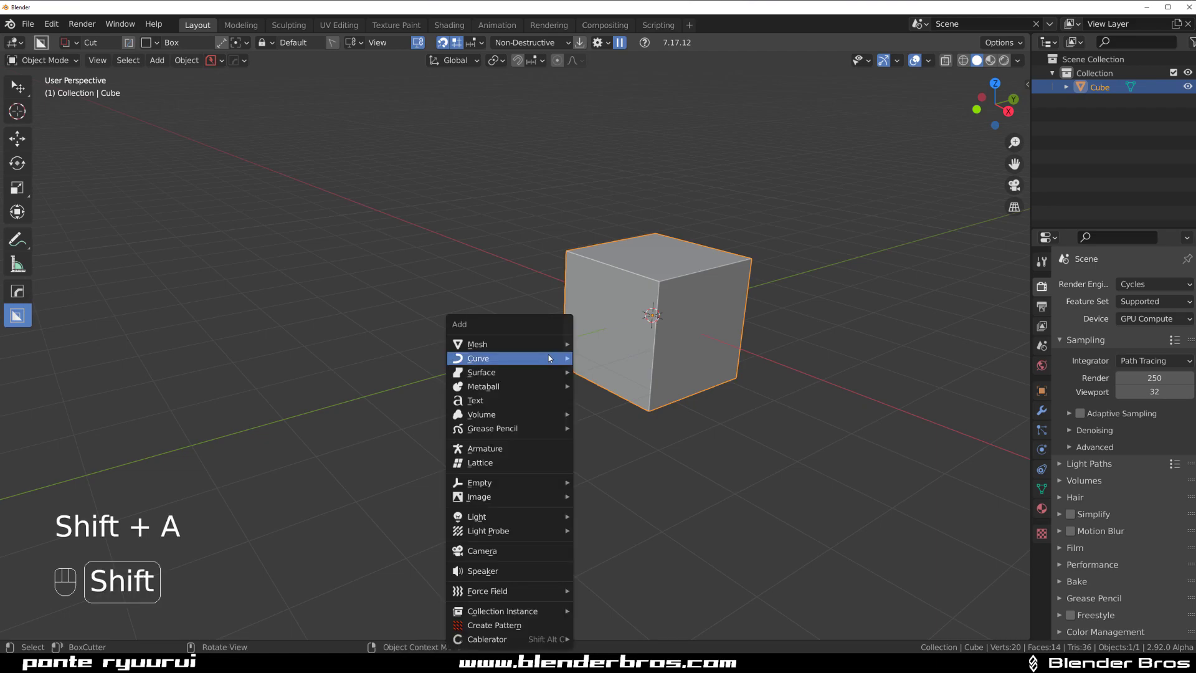
{"action": "mouse_move", "coordinate": [549, 354]}
{"action": "left_click", "coordinate": [620, 110]}
{"action": "middle_click_drag", "start_coordinate": [660, 264], "coordinate": [626, 279]}
{"action": "key", "text": "g"}
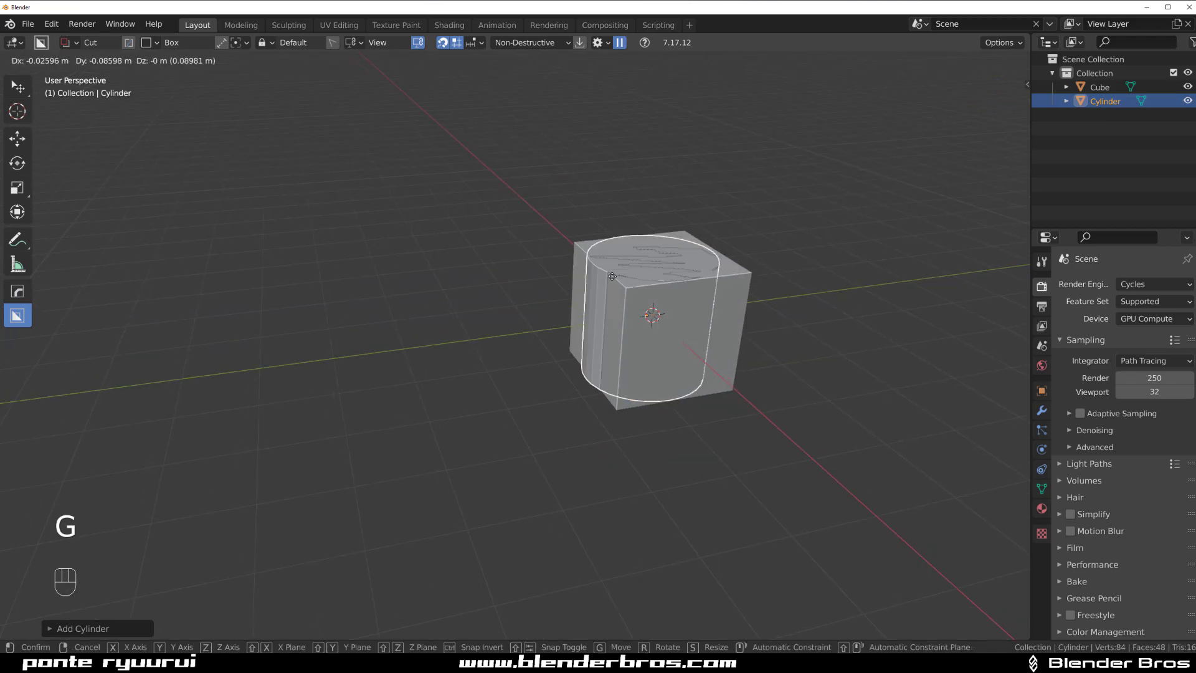
{"action": "left_click", "coordinate": [350, 319]}
{"action": "middle_click_drag", "start_coordinate": [350, 320], "coordinate": [571, 314], "text": "shift"}
In Edit Mode, set up eight horizontal loop cuts around the cylinder
{"action": "key", "text": "Tab"}
{"action": "key", "text": "ctrl+r"}
{"action": "scroll", "coordinate": [560, 378], "scroll_direction": "up", "scroll_amount": 6}
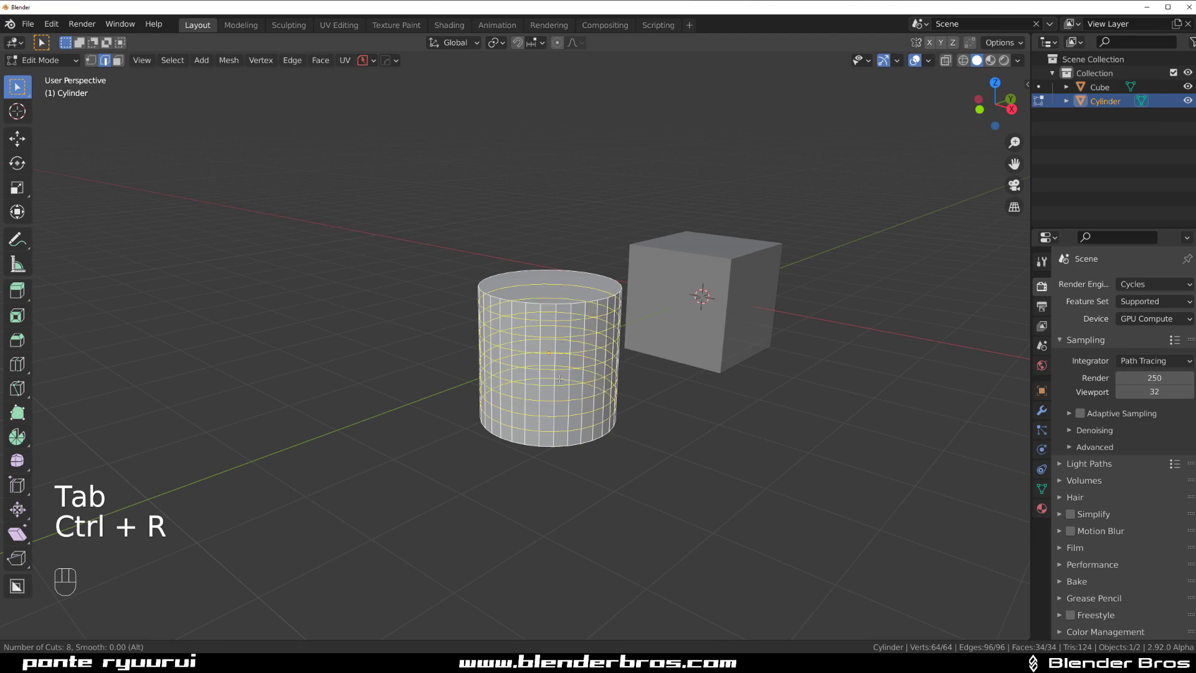
Confirm the loop cuts and sharpen the cylinder's edges with HardOps
{"action": "left_click", "coordinate": [560, 378]}
{"action": "key", "text": "Tab"}
{"action": "key", "text": "q"}
{"action": "left_click", "coordinate": [558, 322]}
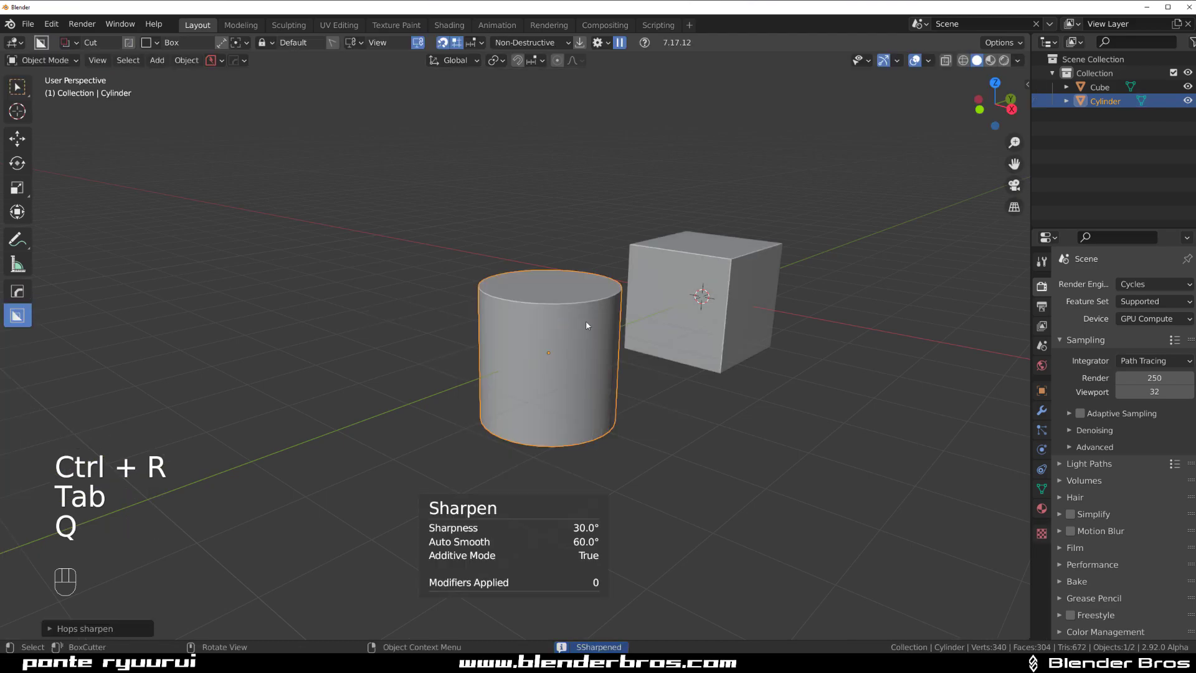
Duplicate the cylinder, turn the copy sideways, shrink it and sink it into the original
{"action": "key", "text": "shift+d"}
{"action": "left_click", "coordinate": [418, 377]}
{"action": "key", "text": "r"}
{"action": "left_click", "coordinate": [417, 375]}
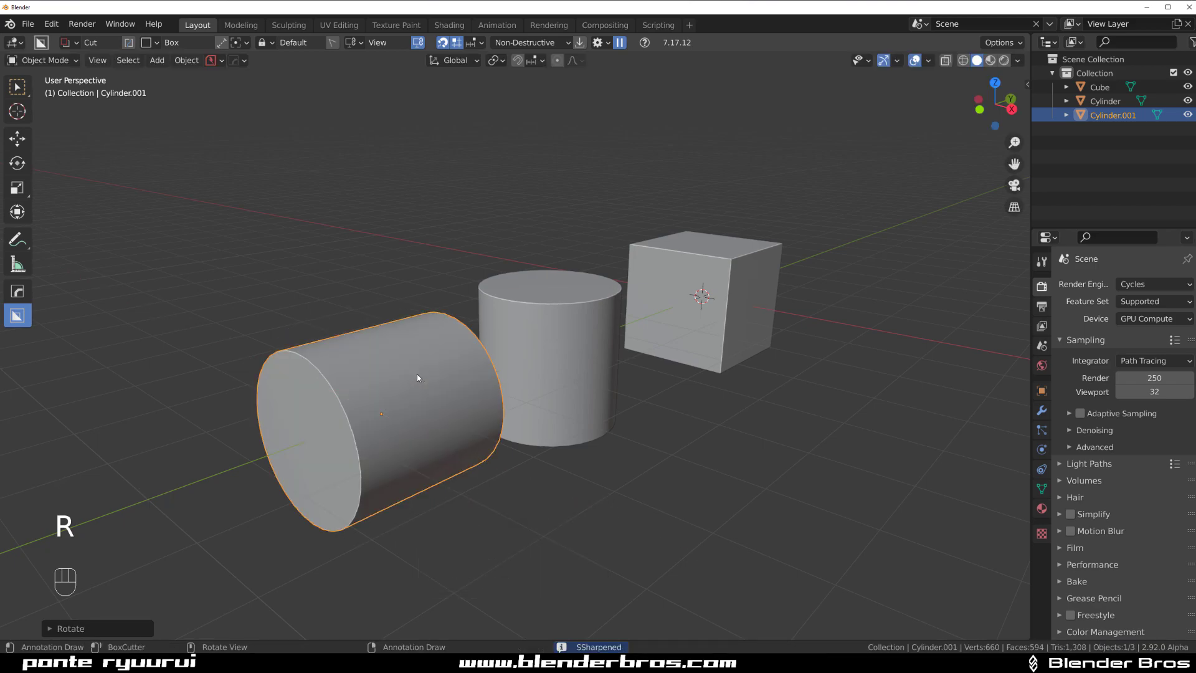
{"action": "key", "text": "s"}
{"action": "left_click", "coordinate": [539, 416]}
{"action": "key", "text": "g"}
{"action": "left_click", "coordinate": [579, 362]}
Union the small sideways cylinder into the big one with HardOps Booleans
{"action": "left_click", "coordinate": [584, 345], "text": "shift"}
{"action": "key", "text": "q"}
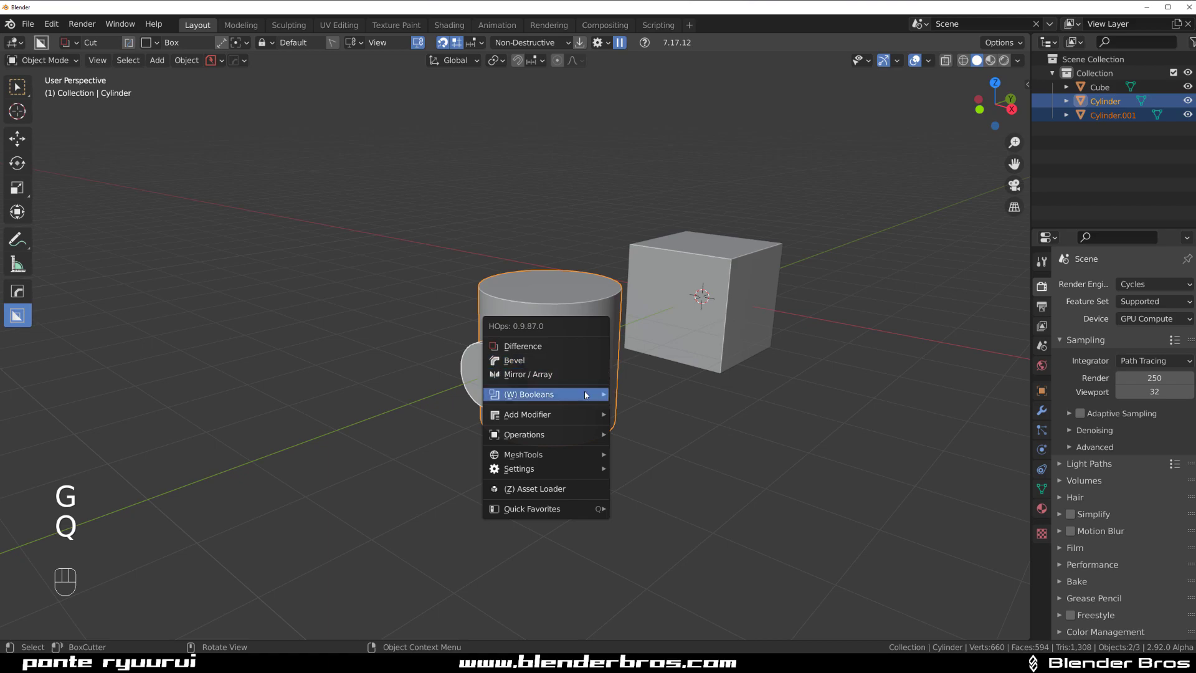
{"action": "mouse_move", "coordinate": [586, 395]}
{"action": "left_click", "coordinate": [656, 423]}
{"action": "scroll", "coordinate": [615, 387], "scroll_direction": "up", "scroll_amount": 5}
{"action": "left_click", "coordinate": [630, 353]}
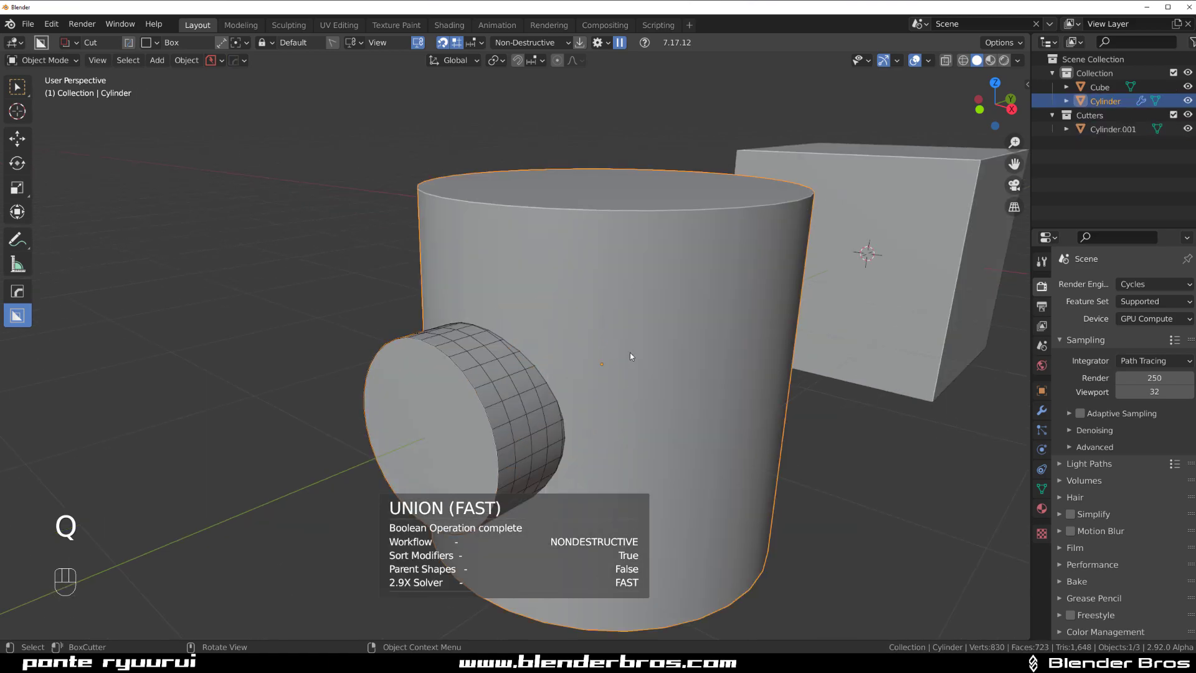
Isolate the cylinder in local view and give it a 30° HardOps bevel
{"action": "key", "text": "slash"}
{"action": "key", "text": "q"}
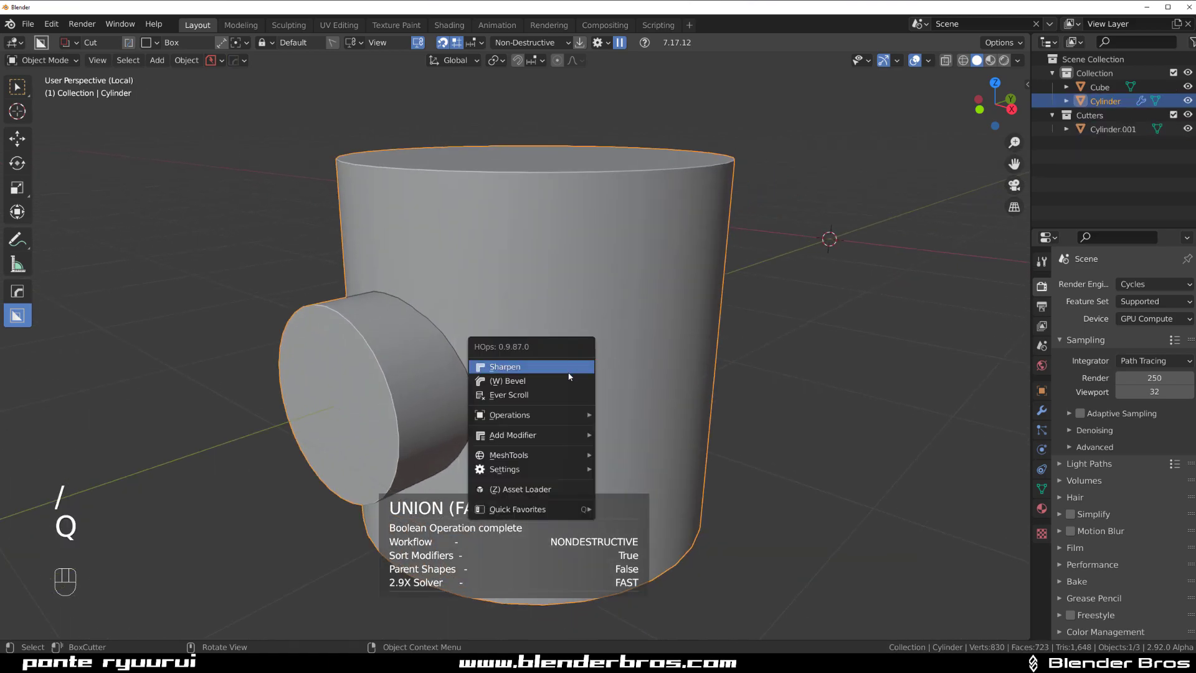
{"action": "left_click", "coordinate": [569, 380]}
{"action": "left_click", "coordinate": [569, 381]}
{"action": "scroll", "coordinate": [568, 381], "scroll_direction": "up", "scroll_amount": 4}
{"action": "scroll", "coordinate": [494, 414], "scroll_direction": "down", "scroll_amount": 2}
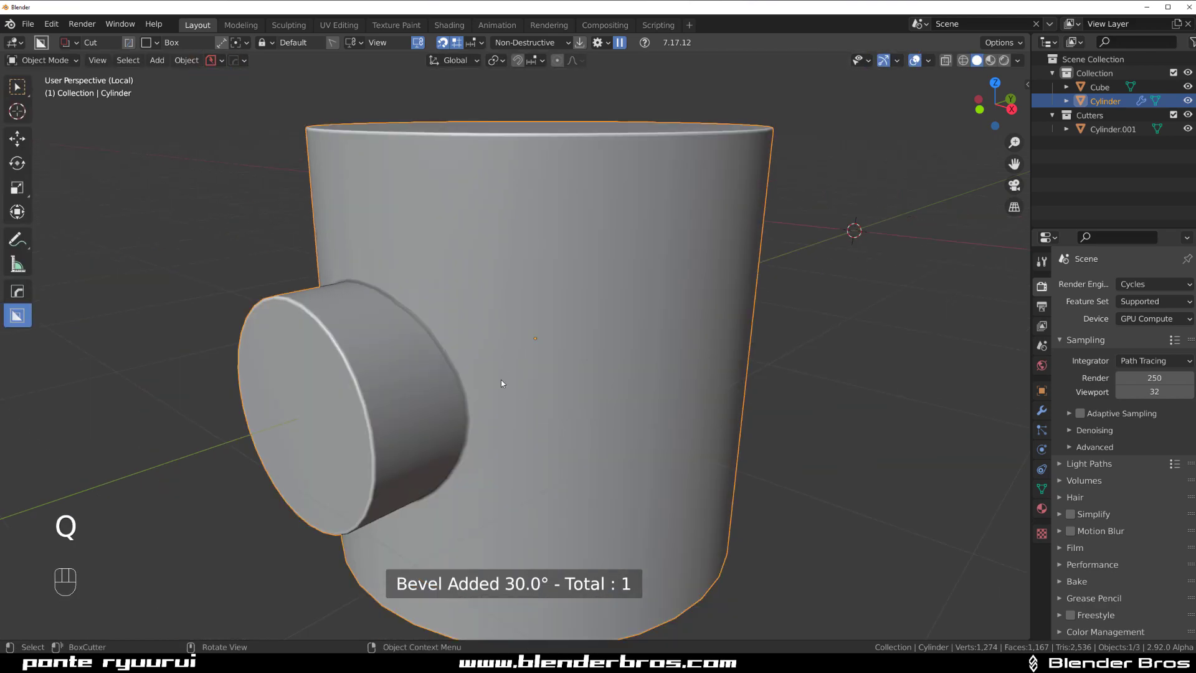
Check the mesh with X-ray in Edit Mode, then apply the boolean via Csharp
{"action": "key", "text": "Tab"}
{"action": "scroll", "coordinate": [494, 413], "scroll_direction": "up", "scroll_amount": 3}
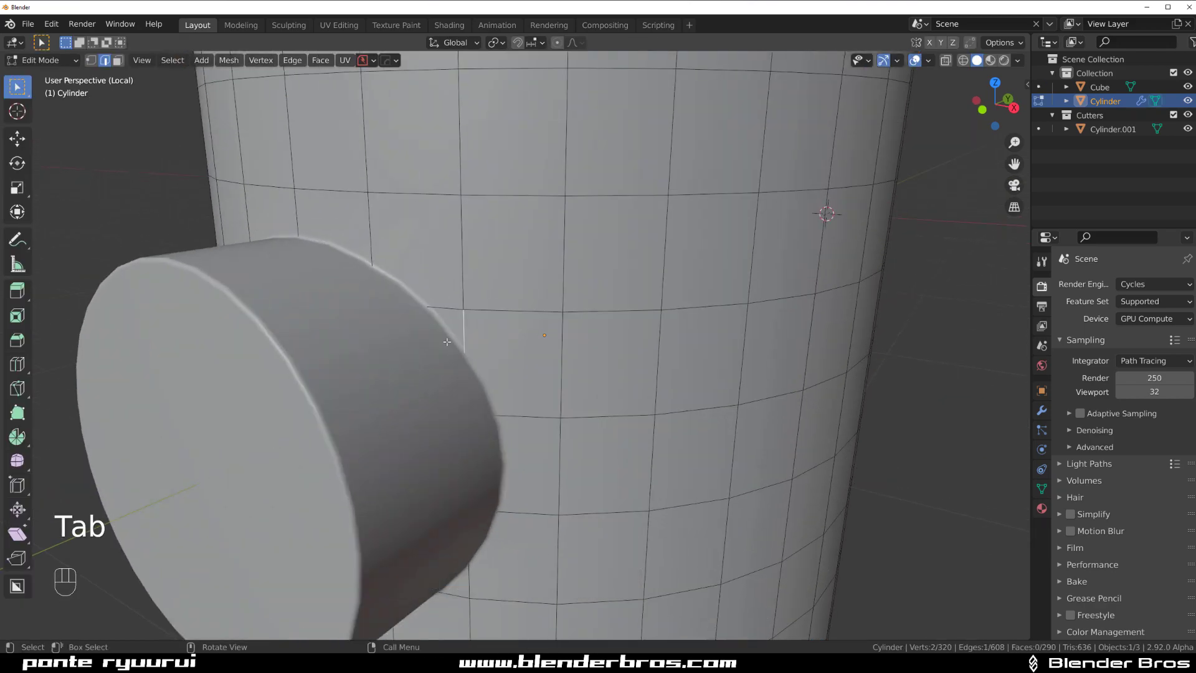
{"action": "key", "text": "Tab"}
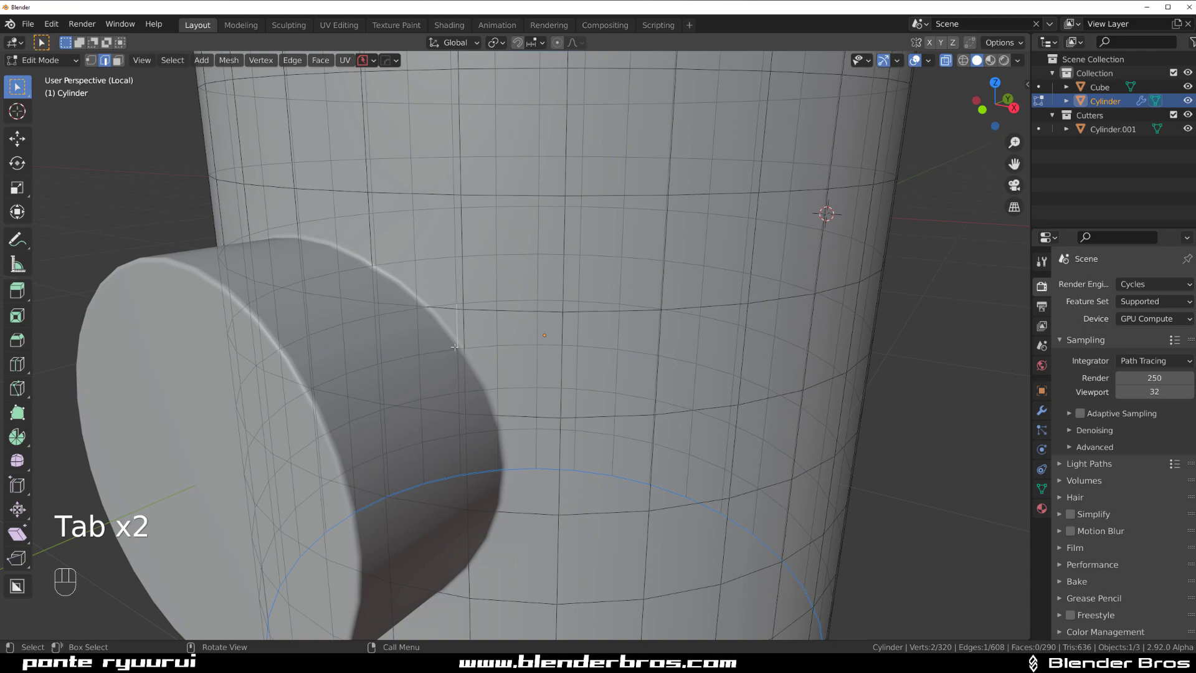
{"action": "key", "text": "Tab"}
{"action": "key", "text": "q"}
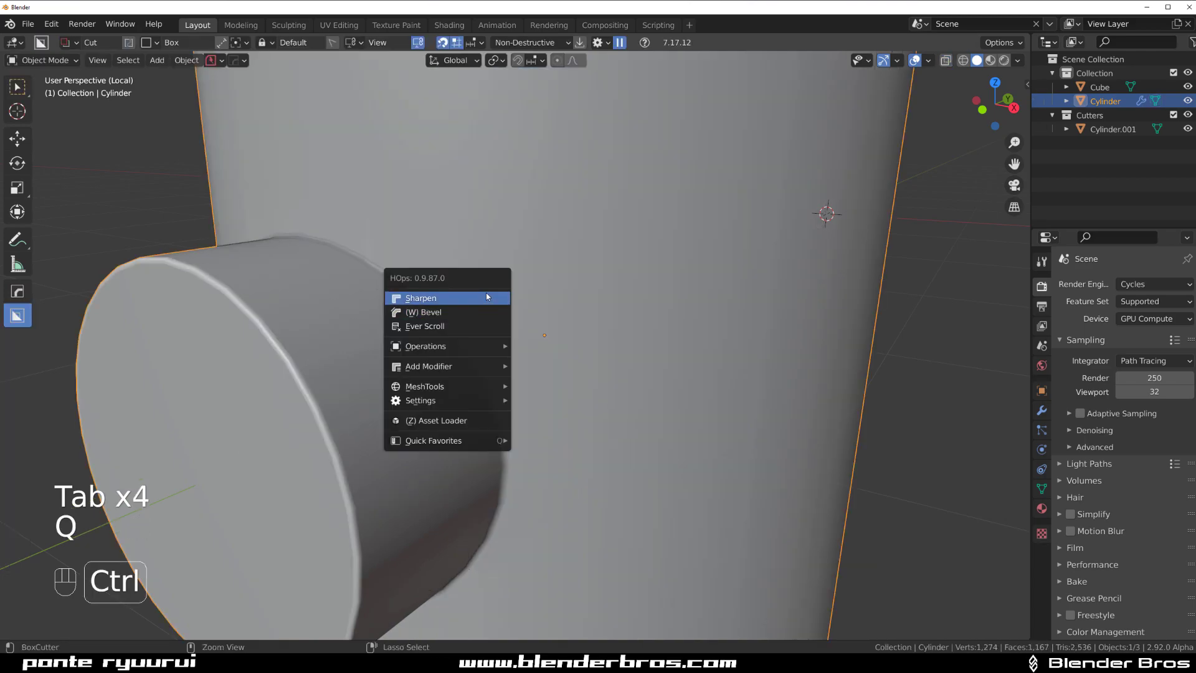
{"action": "left_click", "coordinate": [486, 308], "text": "ctrl"}
In Edit Mode, undo a wrong edge-path pick and dissolve a stray edge
{"action": "key", "text": "Tab"}
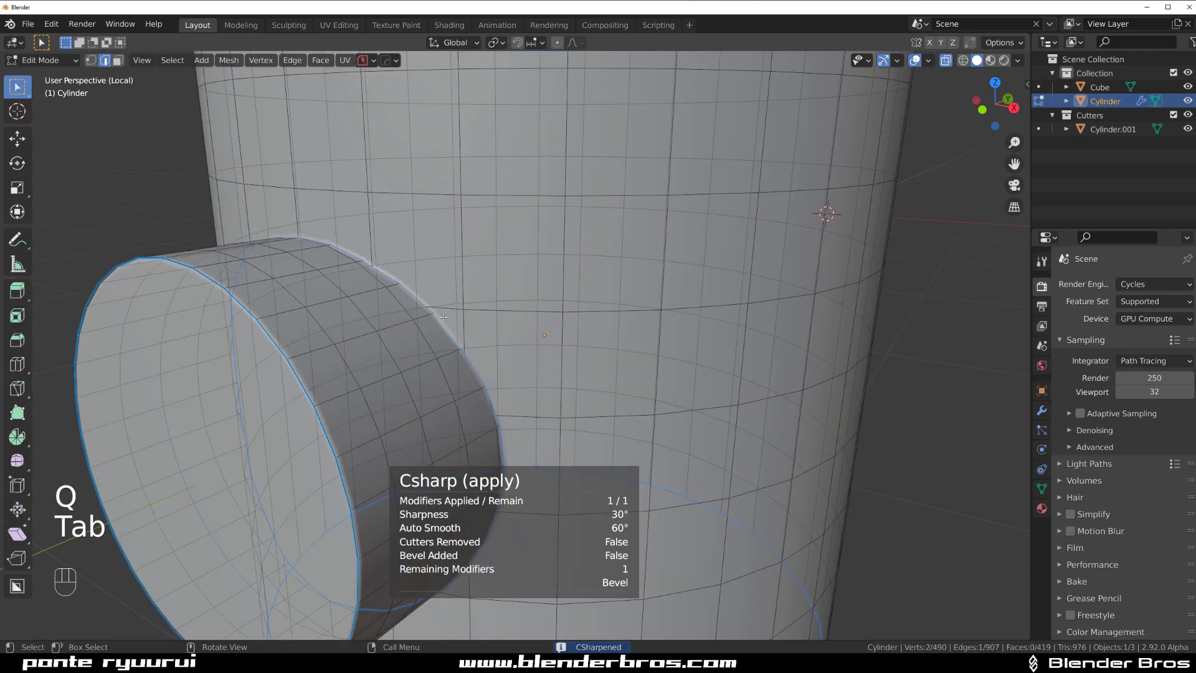
{"action": "middle_click_drag", "start_coordinate": [476, 309], "coordinate": [498, 344]}
{"action": "left_click", "coordinate": [498, 344], "text": "ctrl"}
{"action": "key", "text": "ctrl+z"}
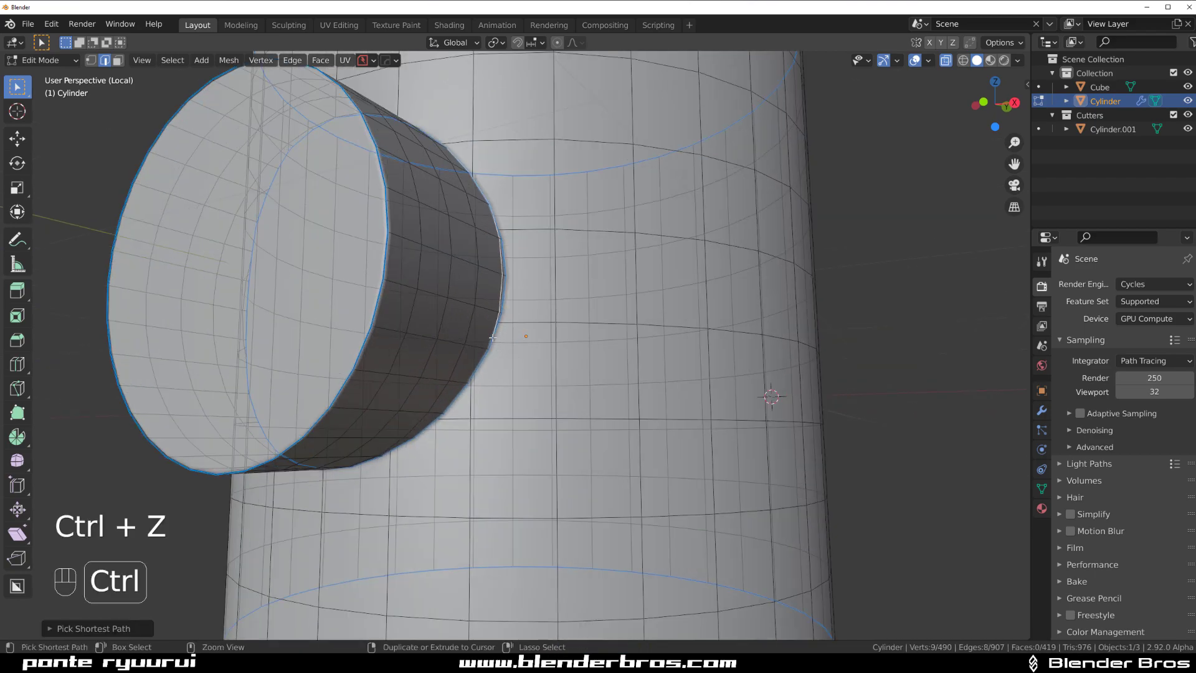
{"action": "middle_click_drag", "start_coordinate": [498, 344], "coordinate": [480, 281]}
{"action": "key", "text": "ctrl+z"}
{"action": "key", "text": "x"}
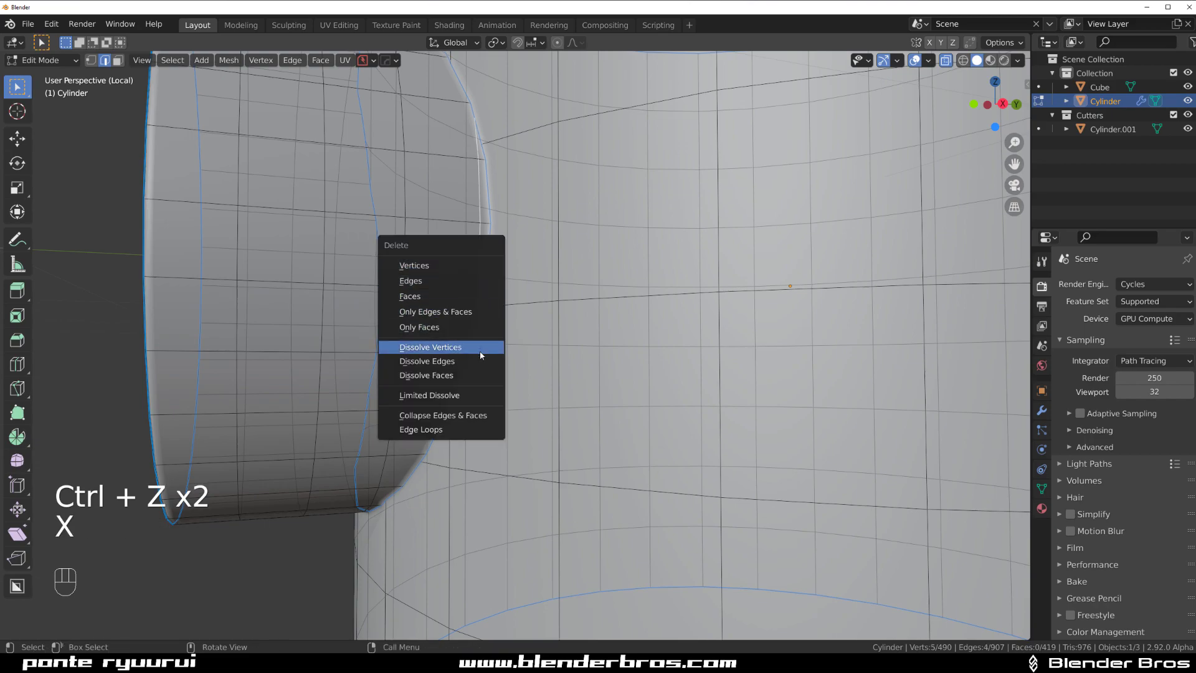
{"action": "left_click", "coordinate": [480, 355]}
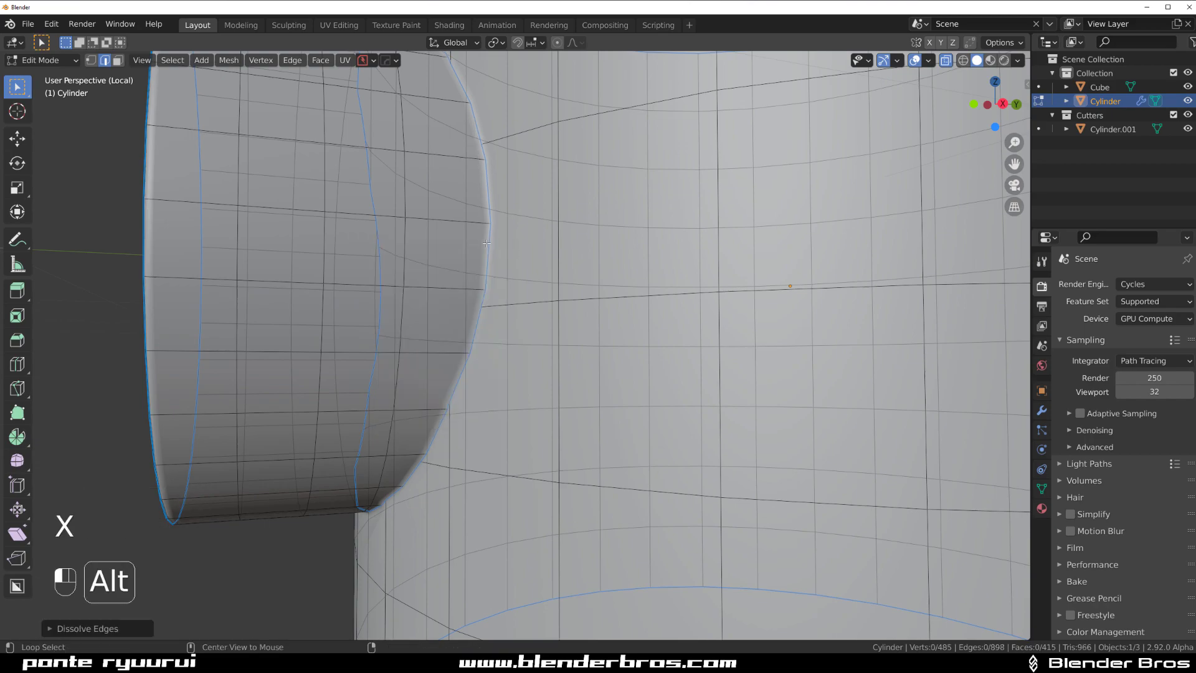
Start the shortest-path edge selection along the top of the boss intersection
{"action": "left_click", "coordinate": [487, 243], "text": "alt"}
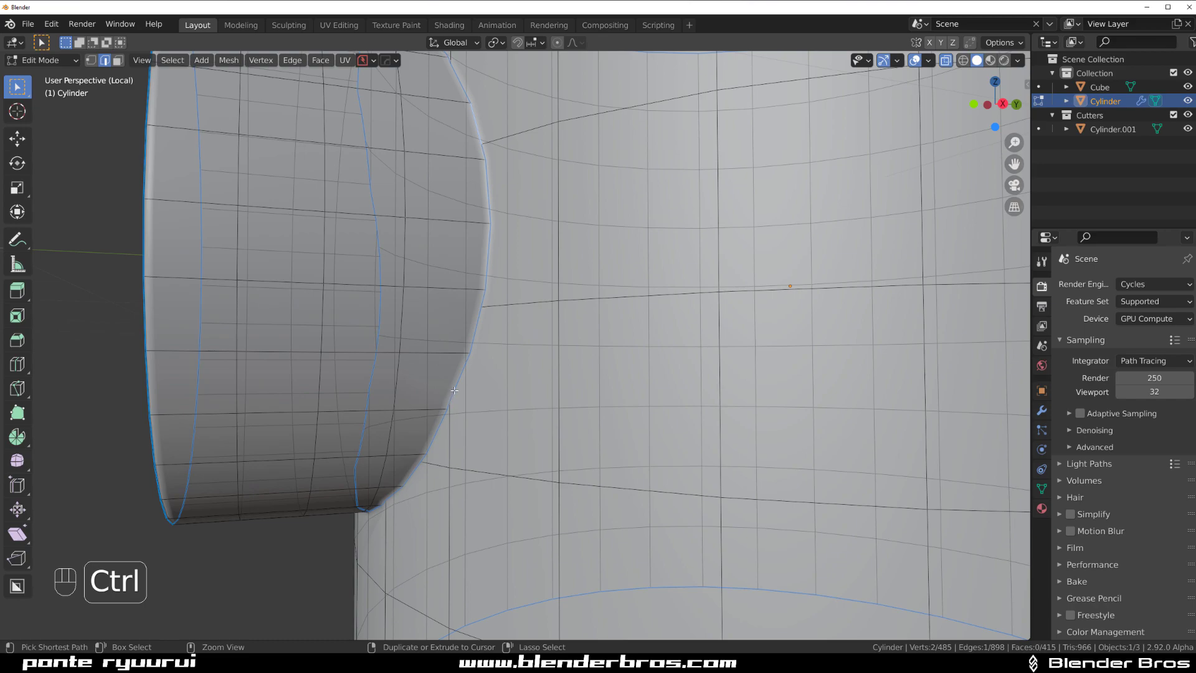
{"action": "left_click", "coordinate": [455, 390], "text": "ctrl"}
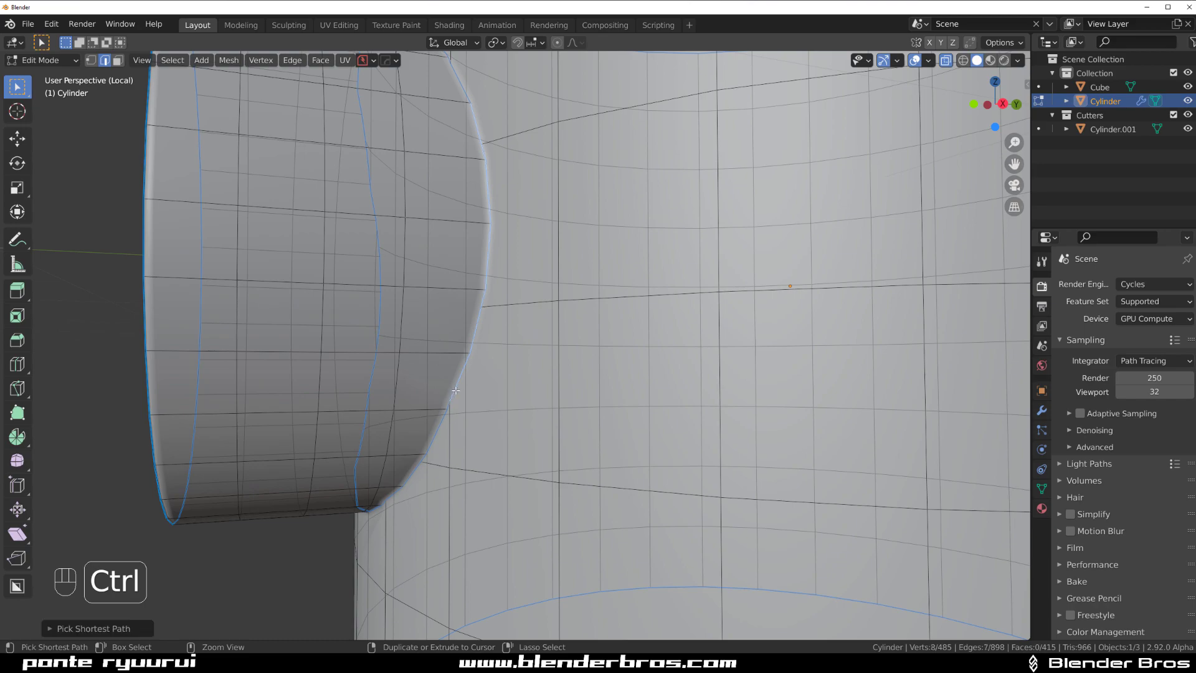
{"action": "scroll", "coordinate": [454, 391], "scroll_direction": "down", "scroll_amount": 4}
{"action": "middle_click_drag", "start_coordinate": [454, 391], "coordinate": [346, 244]}
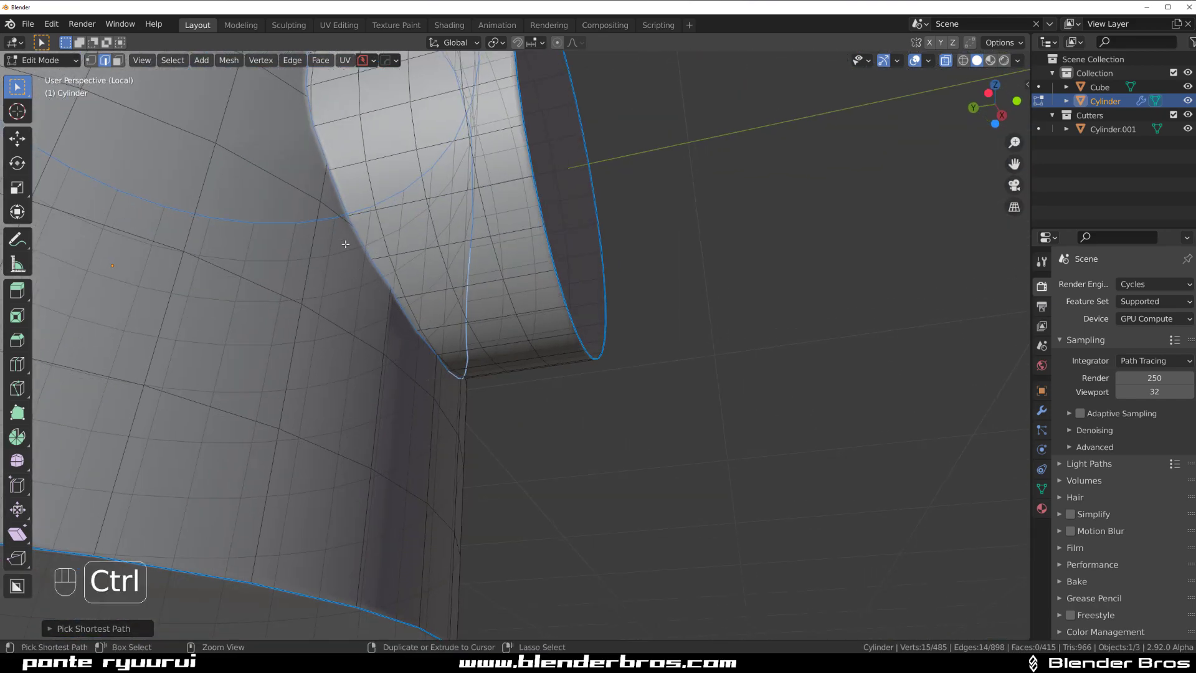
{"action": "left_click", "coordinate": [337, 195], "text": "ctrl"}
{"action": "middle_click_drag", "start_coordinate": [337, 195], "coordinate": [424, 373]}
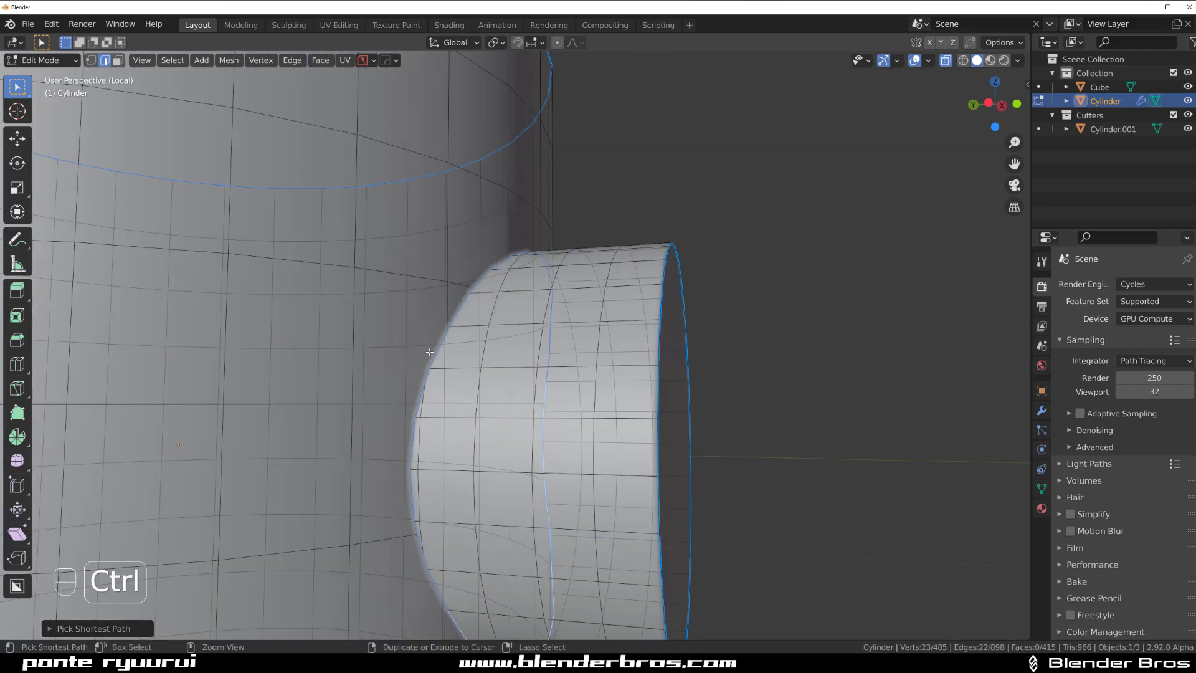
{"action": "key", "text": "ctrl+z"}
Extend the path down the boss's side and add the remaining intersection edges
{"action": "left_click", "coordinate": [407, 489], "text": "ctrl"}
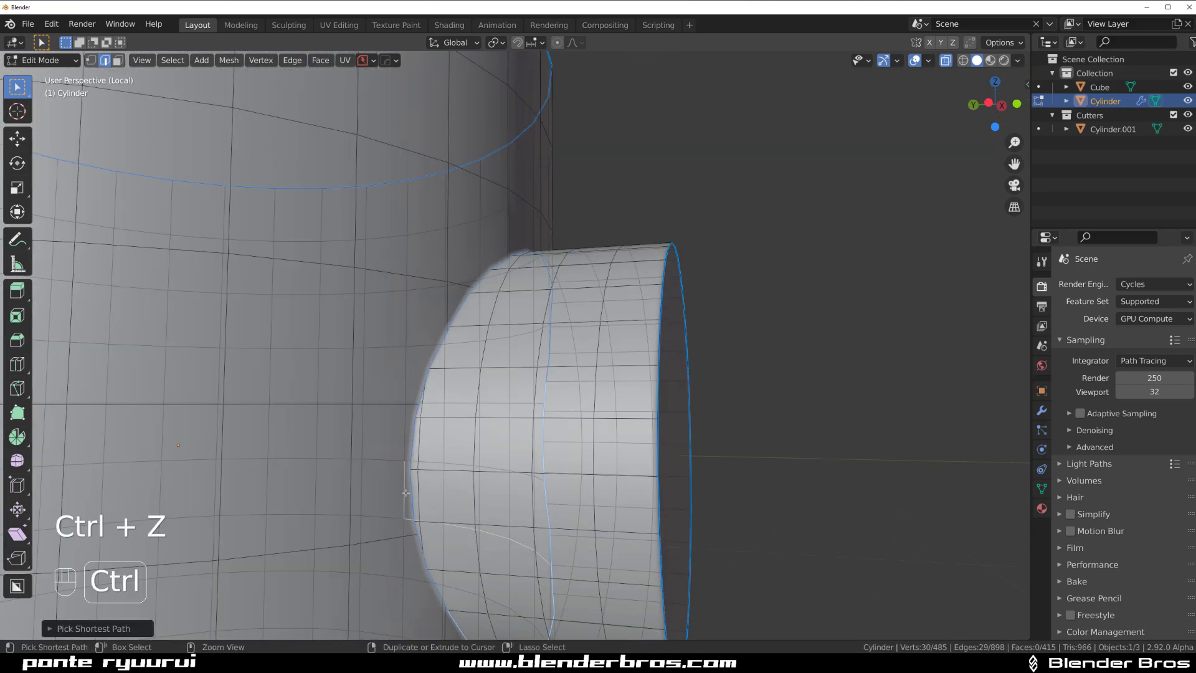
{"action": "key", "text": "ctrl+z"}
{"action": "left_click", "coordinate": [415, 446], "text": "ctrl"}
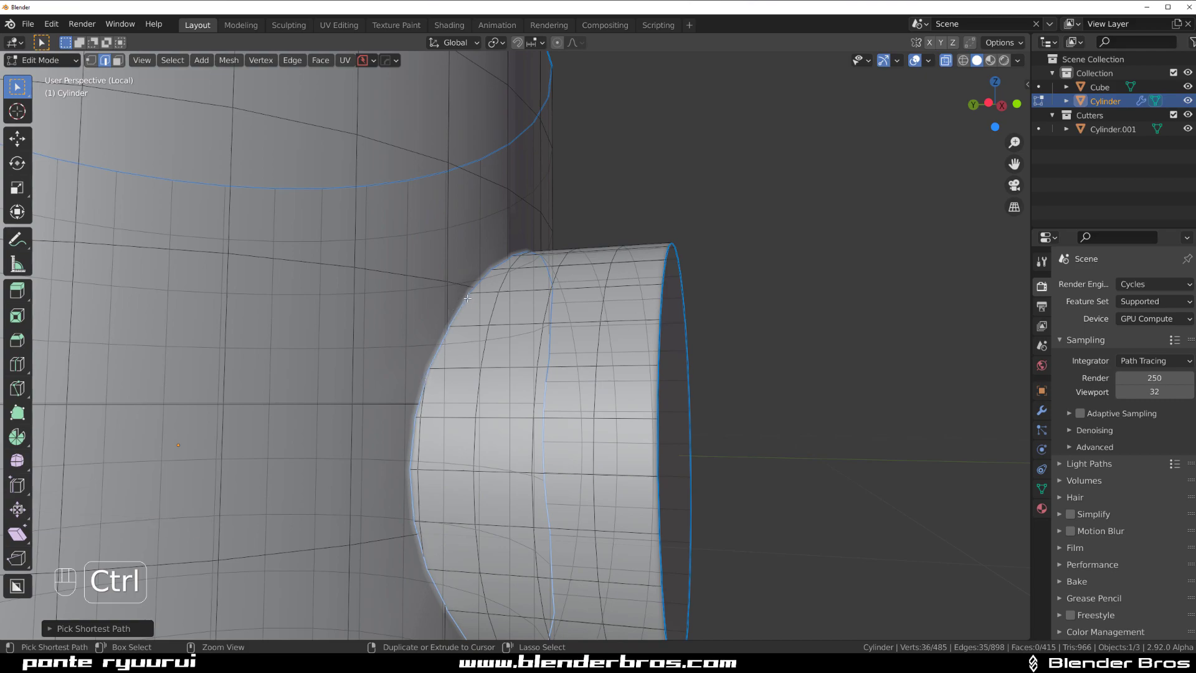
{"action": "middle_click_drag", "start_coordinate": [467, 298], "coordinate": [612, 382]}
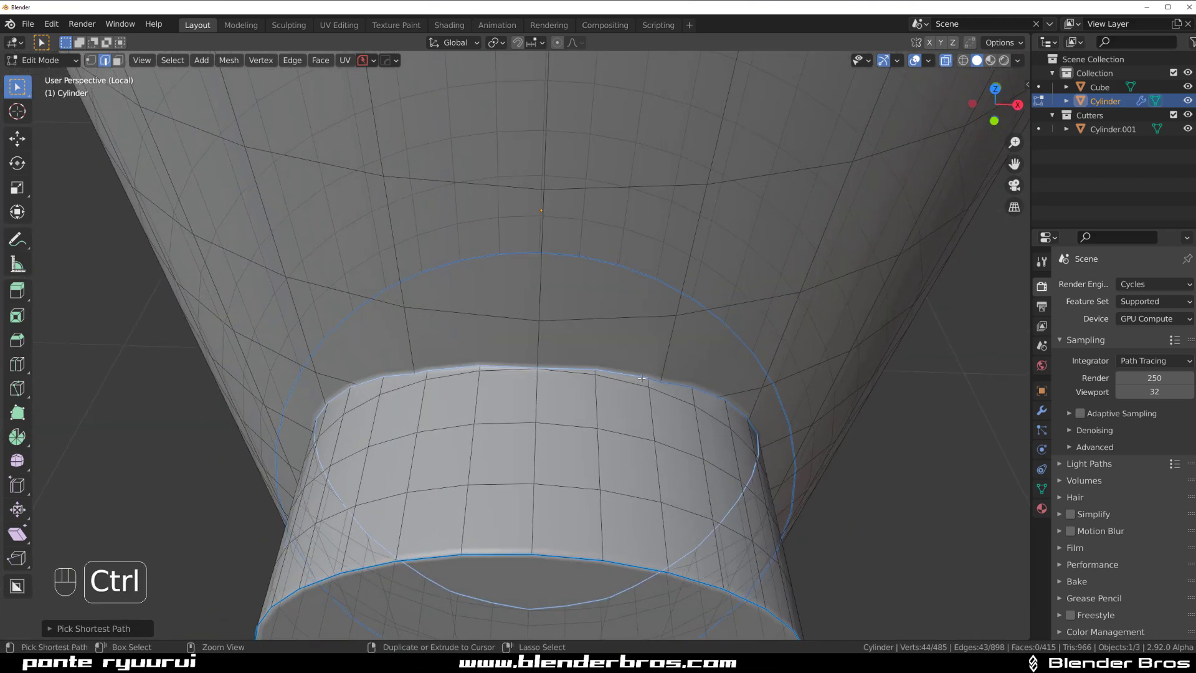
{"action": "middle_click_drag", "start_coordinate": [715, 394], "coordinate": [562, 405]}
{"action": "left_click", "coordinate": [621, 413], "text": "ctrl"}
{"action": "scroll", "coordinate": [625, 420], "scroll_direction": "down", "scroll_amount": 5}
Merge the intersection loop's close vertices with MESHmachine Boolean Cleanup at a threshold of about 0.42
{"action": "key", "text": "y"}
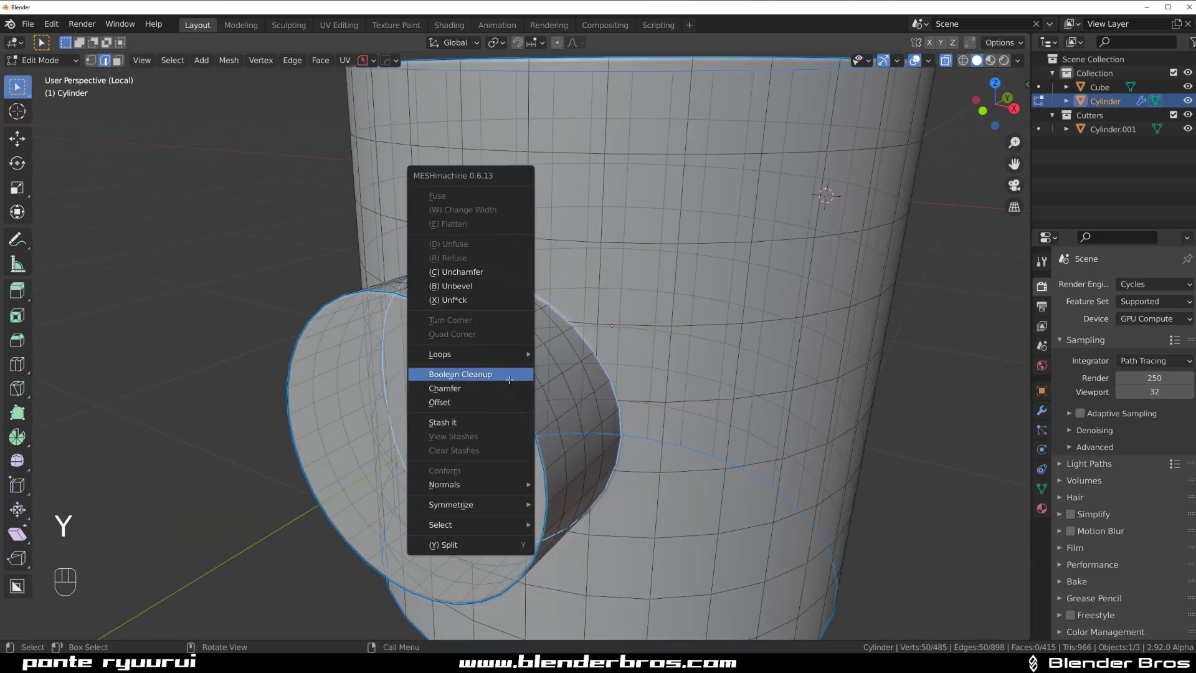
{"action": "left_click", "coordinate": [510, 378]}
{"action": "mouse_move", "coordinate": [534, 381]}
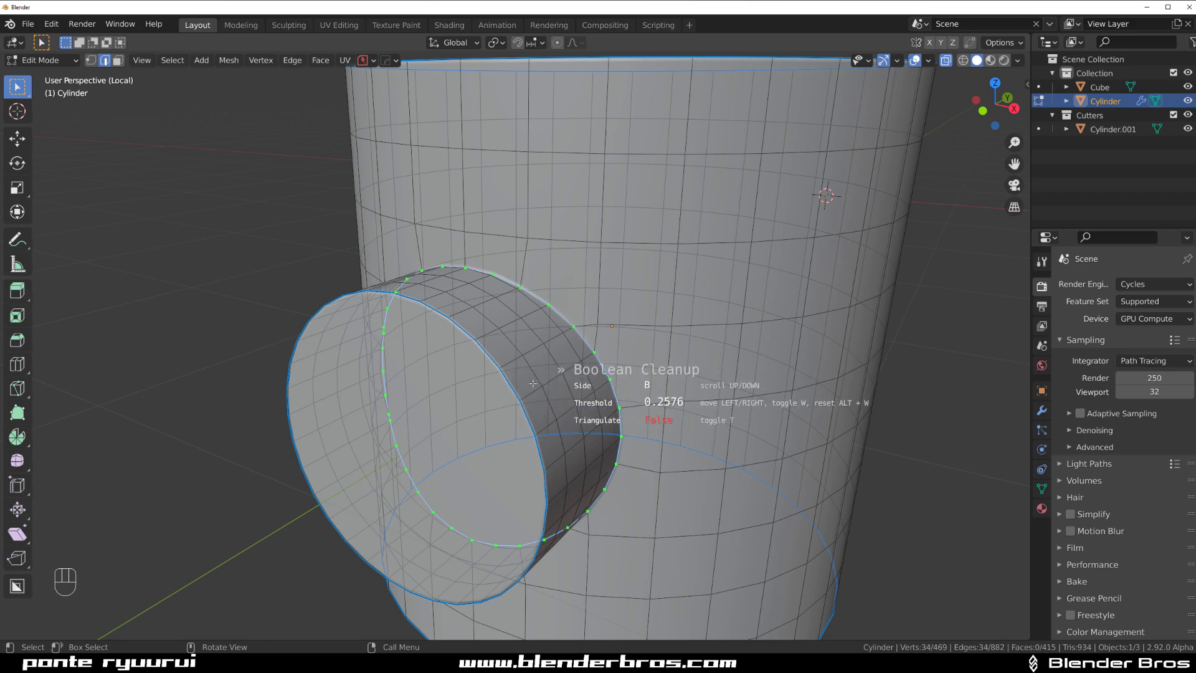
{"action": "mouse_move", "coordinate": [572, 384]}
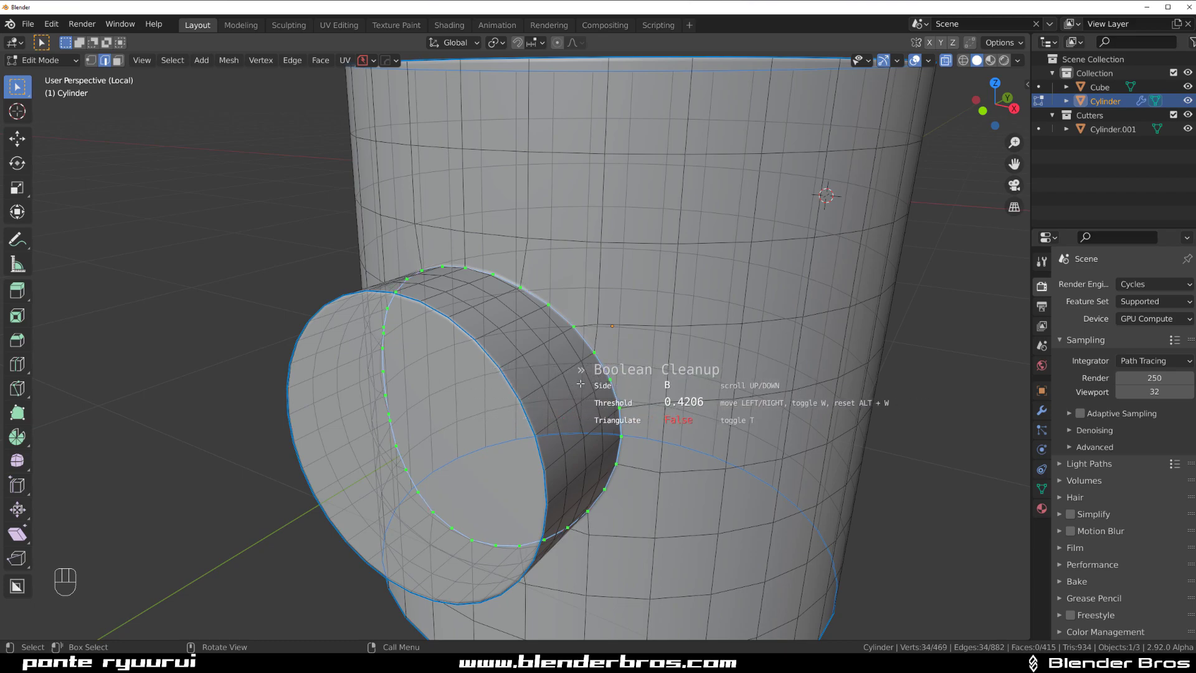
{"action": "left_click", "coordinate": [581, 384]}
Add a narrow MESHmachine Offset loop around the boss intersection with Loop Slide toggled, then inspect it
{"action": "key", "text": "y"}
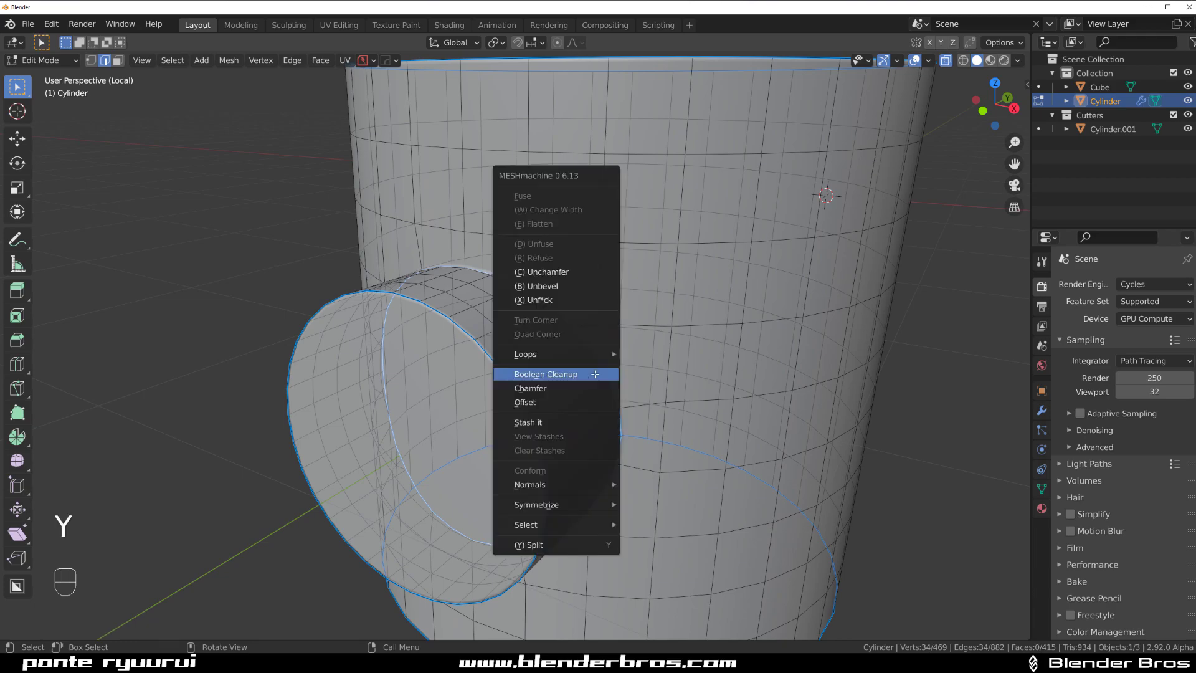
{"action": "left_click", "coordinate": [586, 403]}
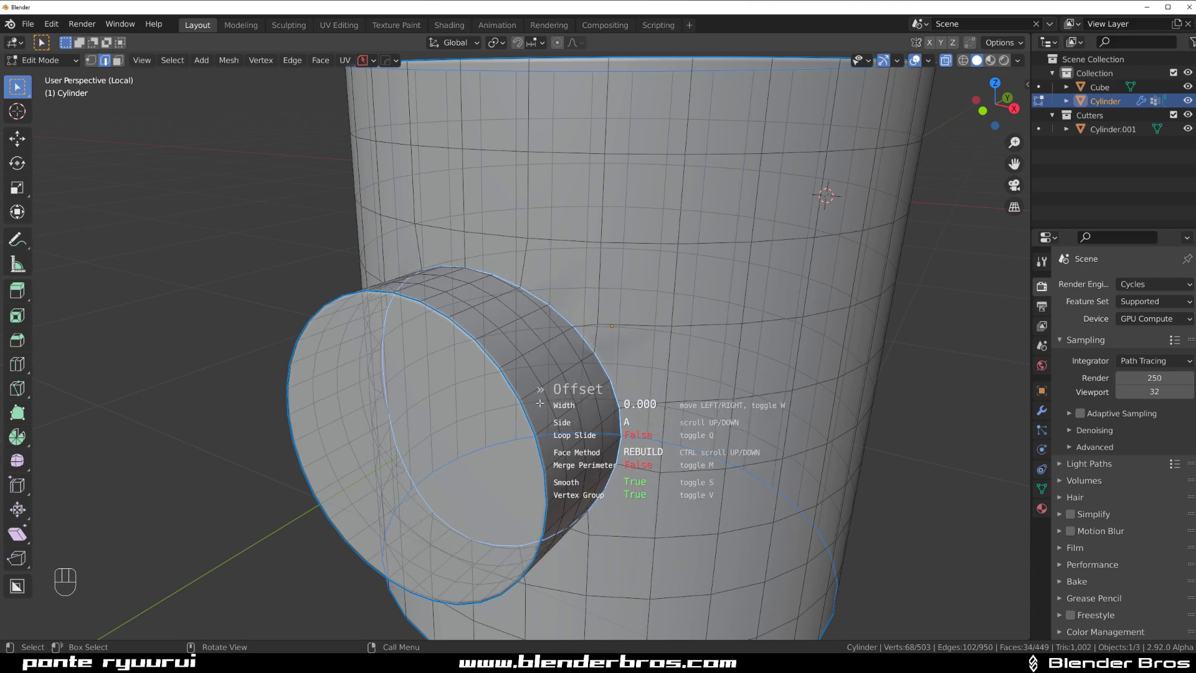
{"action": "key", "text": "q"}
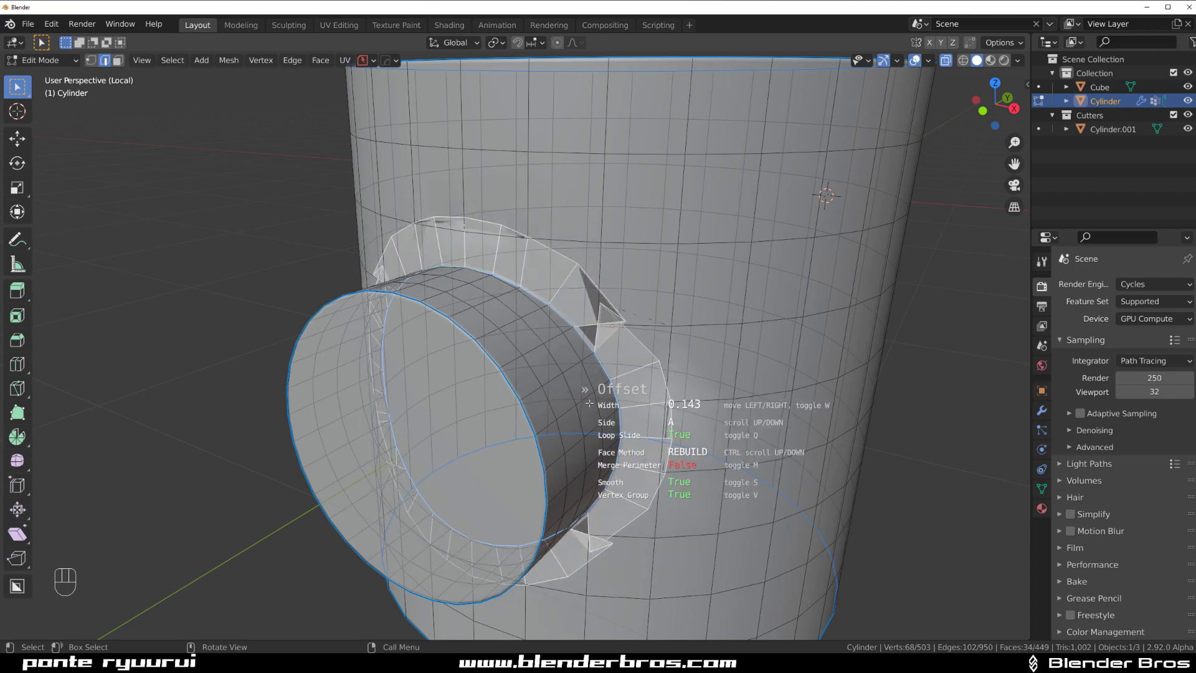
{"action": "key", "text": "q"}
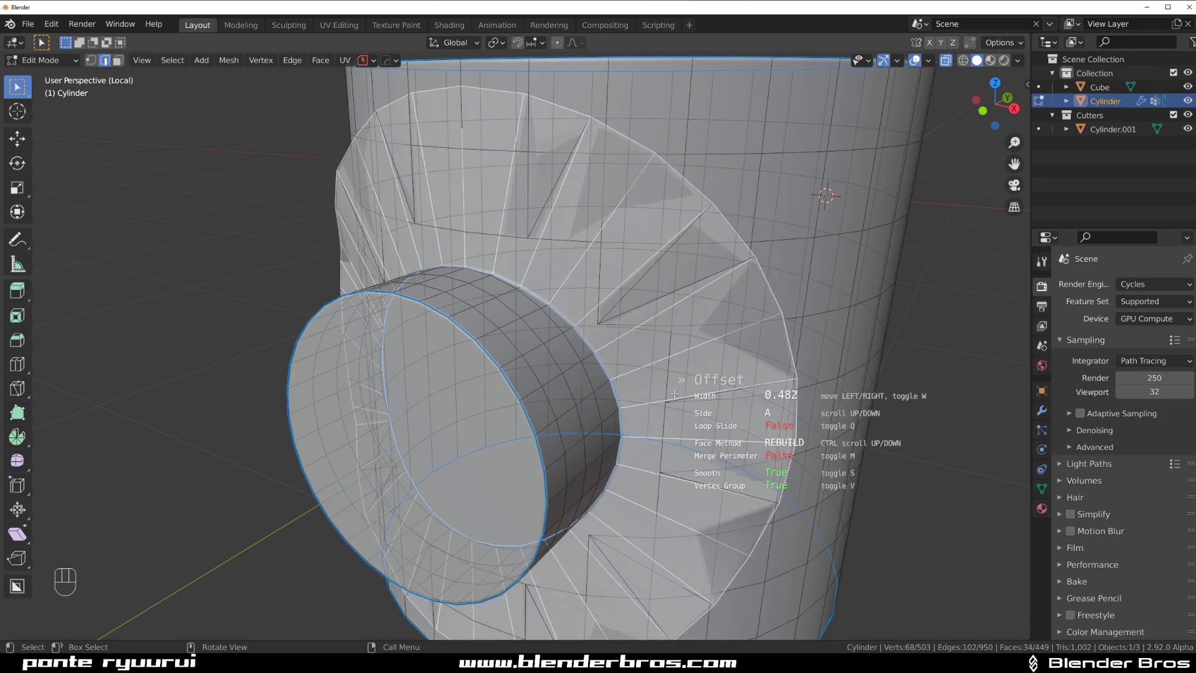
{"action": "key", "text": "q"}
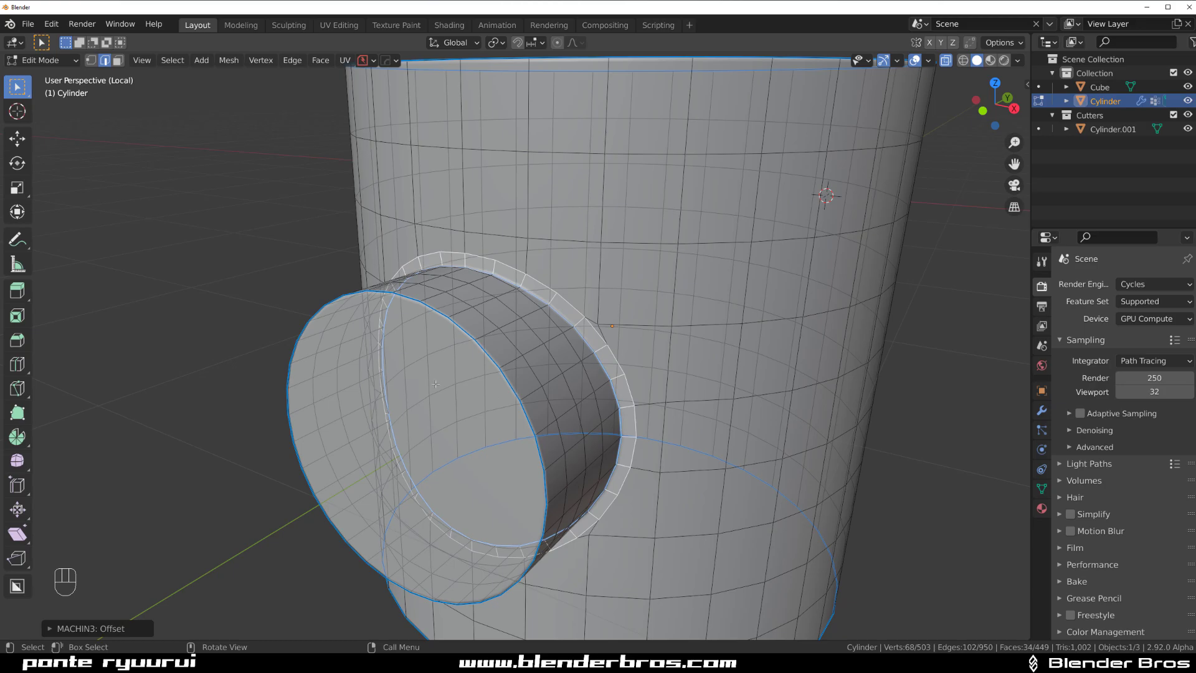
{"action": "middle_click_drag", "start_coordinate": [434, 381], "coordinate": [416, 332]}
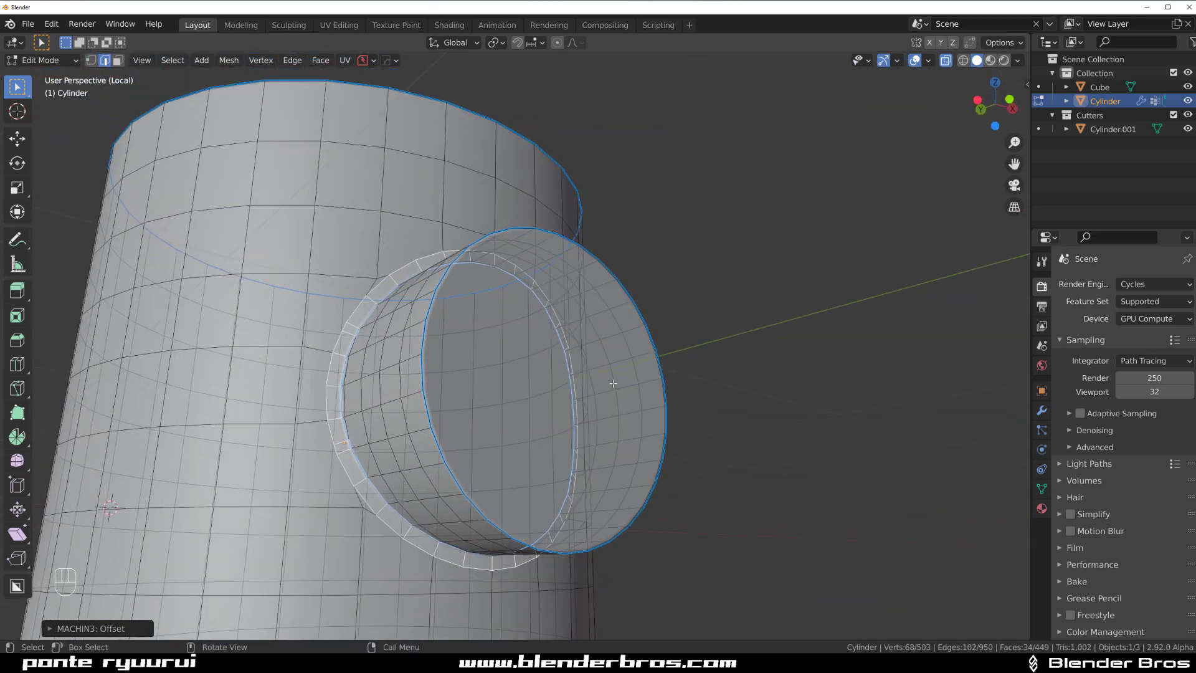
{"action": "middle_click_drag", "start_coordinate": [609, 384], "coordinate": [473, 380]}
{"action": "scroll", "coordinate": [474, 380], "scroll_direction": "down", "scroll_amount": 2}
{"action": "scroll", "coordinate": [577, 392], "scroll_direction": "up", "scroll_amount": 4}
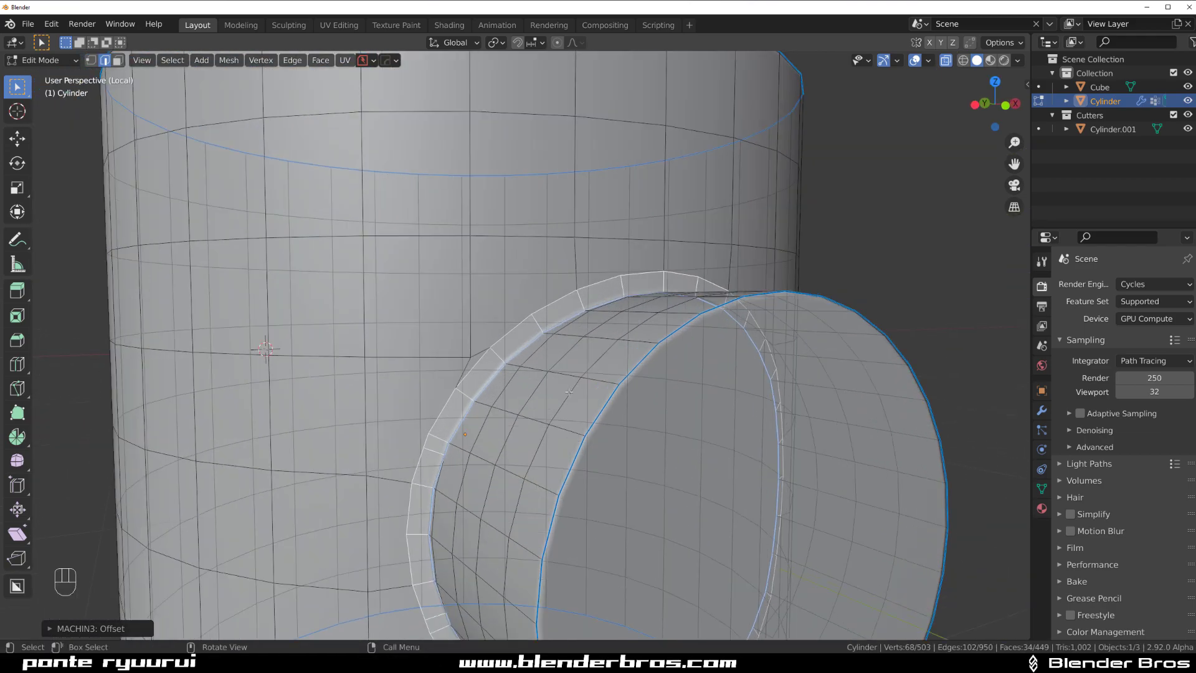
Return to Object Mode, exit Local View, and reframe the bossed cylinder beside the cube
{"action": "scroll", "coordinate": [577, 392], "scroll_direction": "down", "scroll_amount": 5}
{"action": "key", "text": "Tab"}
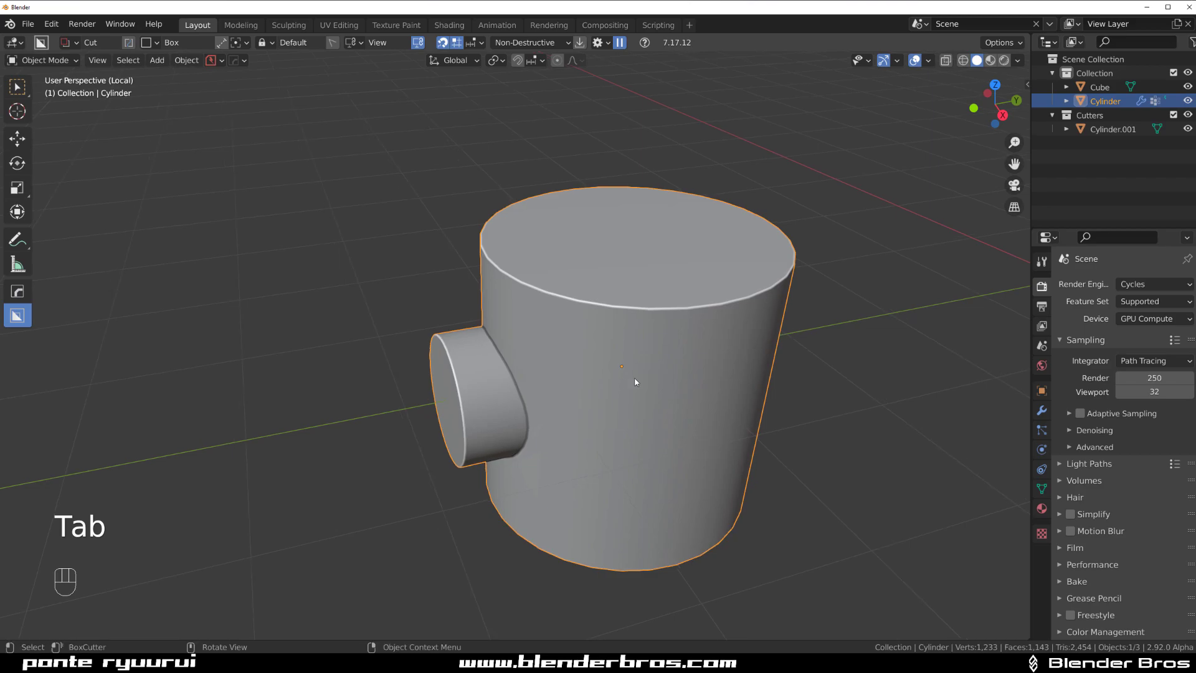
{"action": "key", "text": "slash"}
{"action": "middle_click_drag", "start_coordinate": [692, 349], "coordinate": [753, 336], "text": "shift"}
{"action": "middle_click_drag", "start_coordinate": [488, 423], "coordinate": [538, 401]}
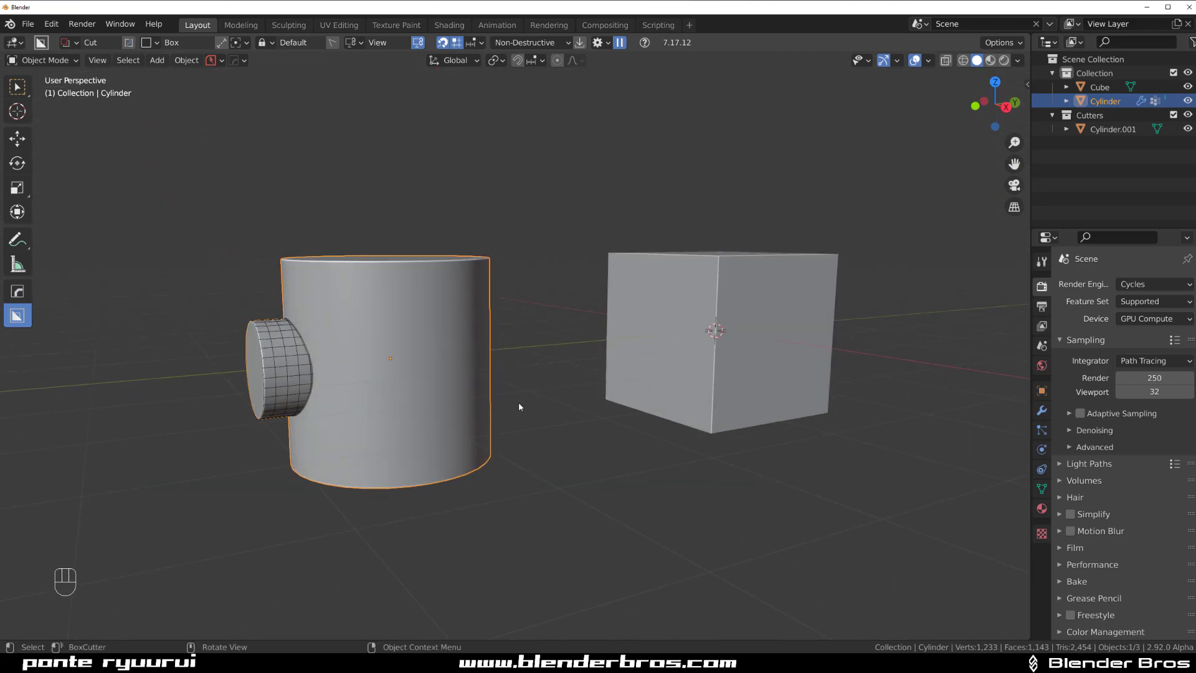